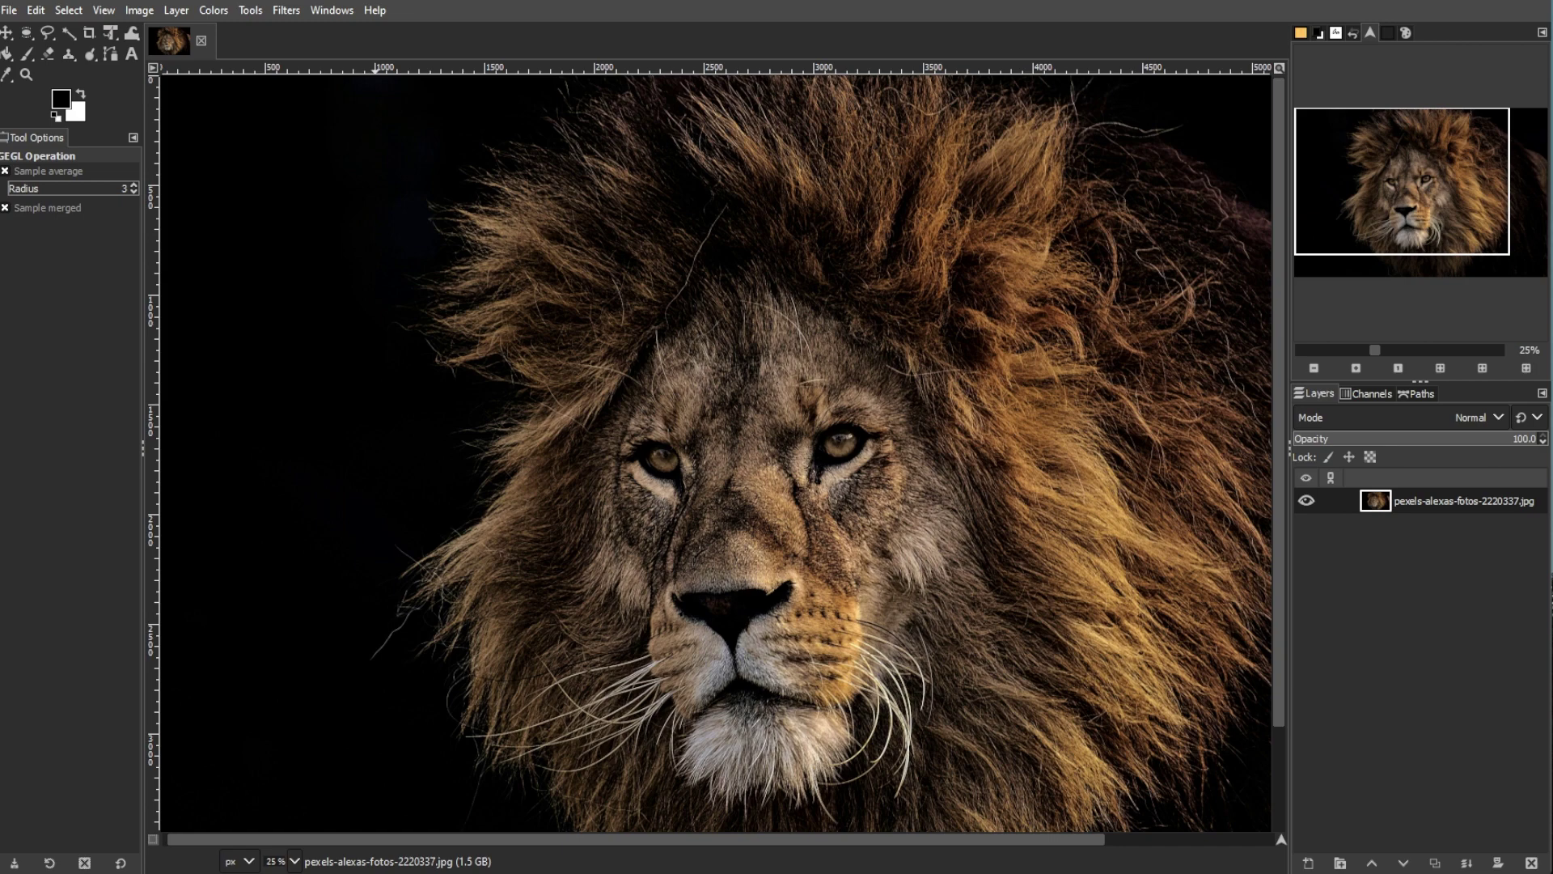
{"action": "left_click_drag", "start_coordinate": [191, 840], "coordinate": [258, 842]}
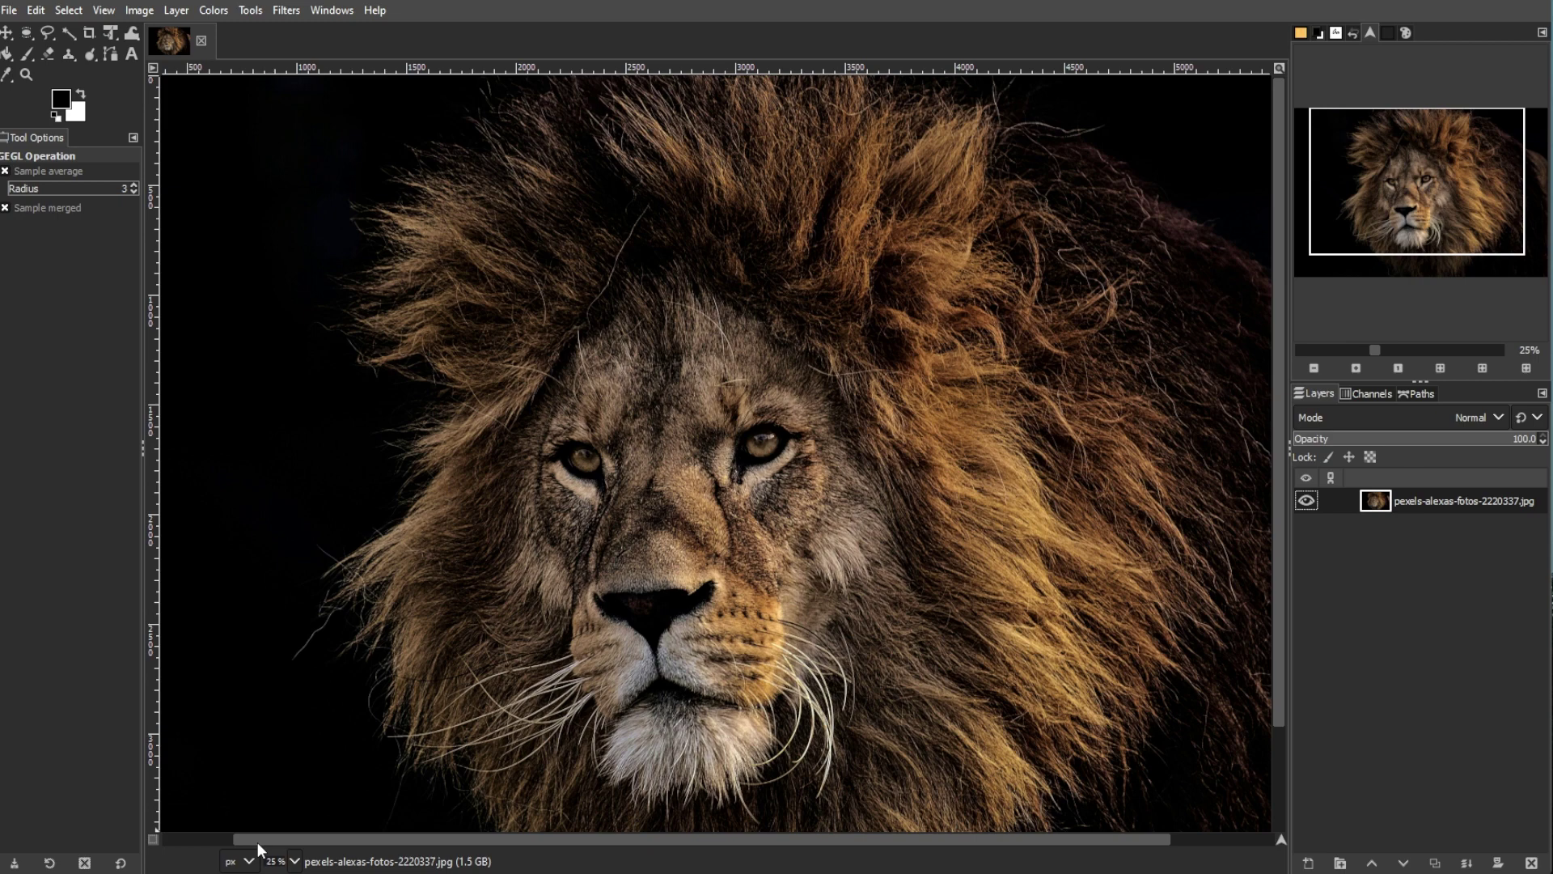
Duplicate the lion photo layer with Shift+Ctrl+D, then close the Layer menu
{"action": "key", "text": "ctrl+shift+d"}
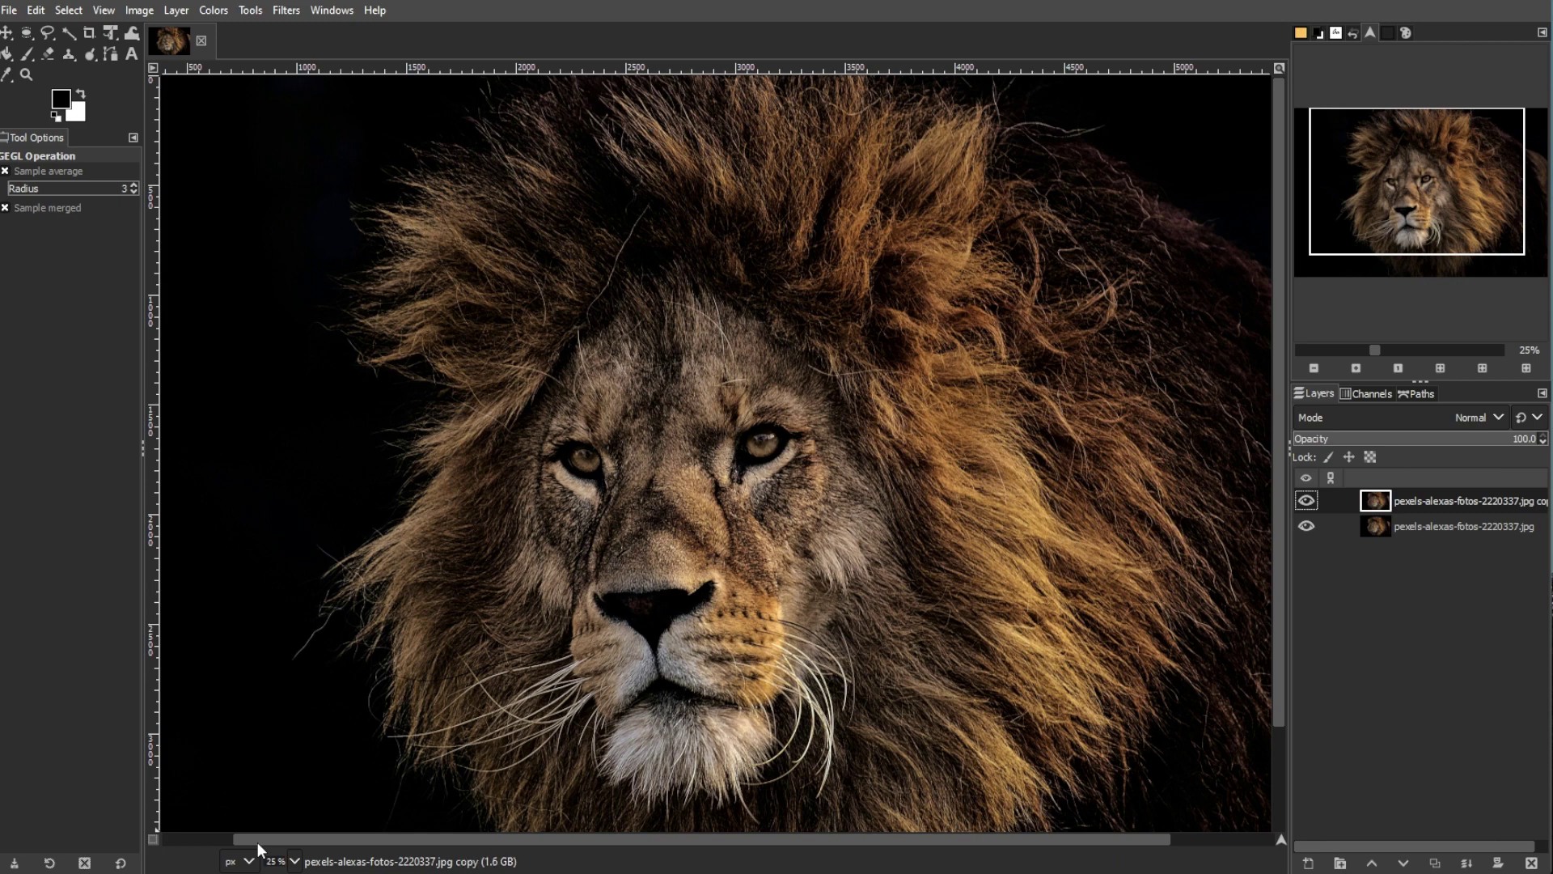
{"action": "left_click", "coordinate": [178, 12]}
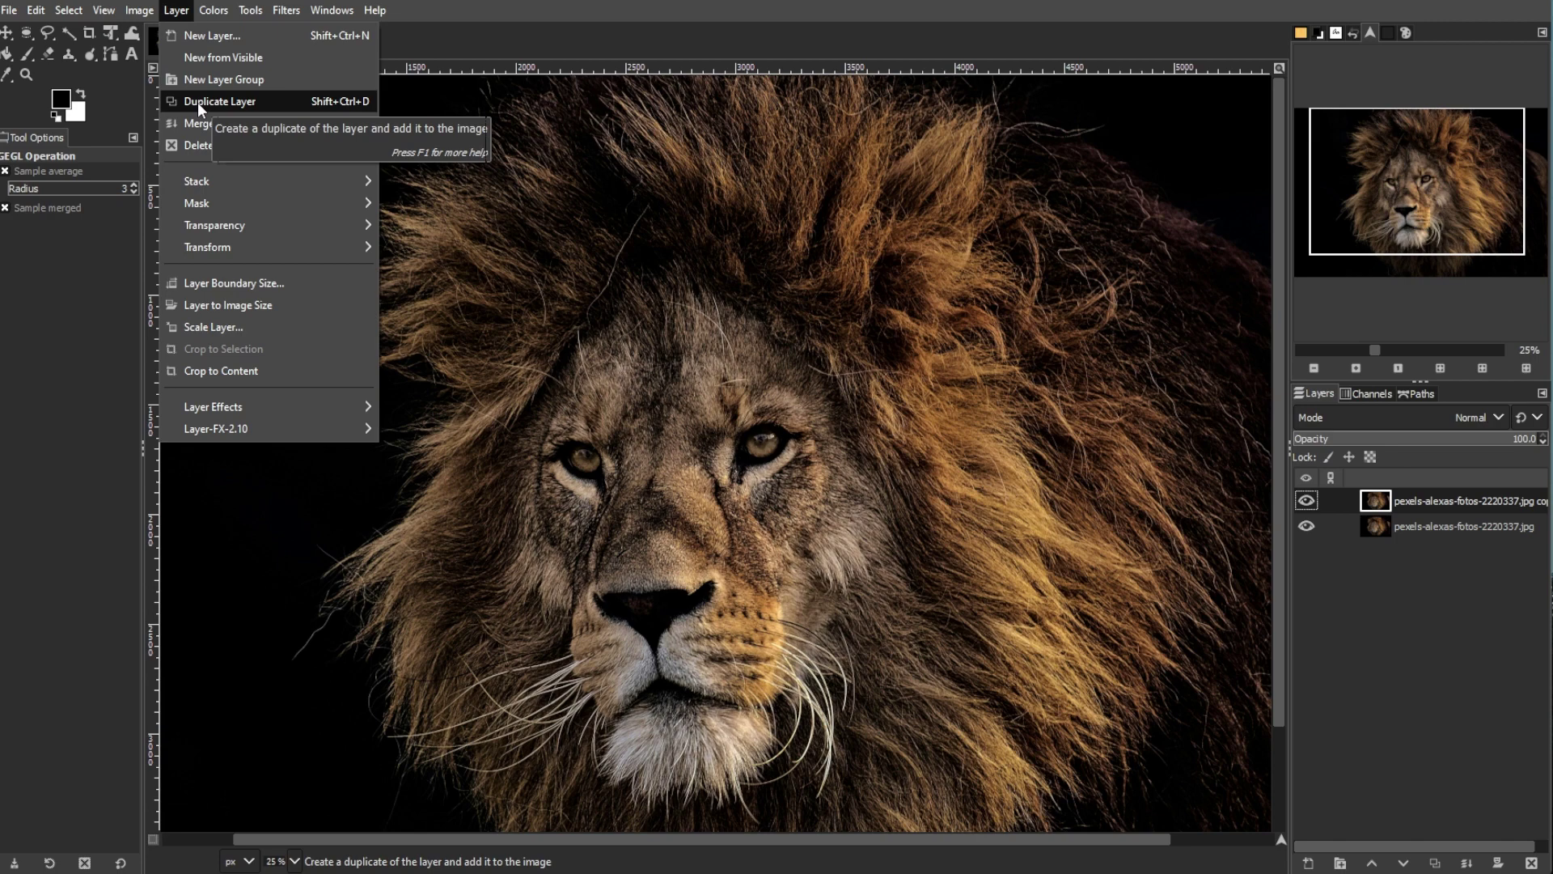
{"action": "left_click", "coordinate": [1417, 495]}
{"action": "mouse_move", "coordinate": [1444, 500]}
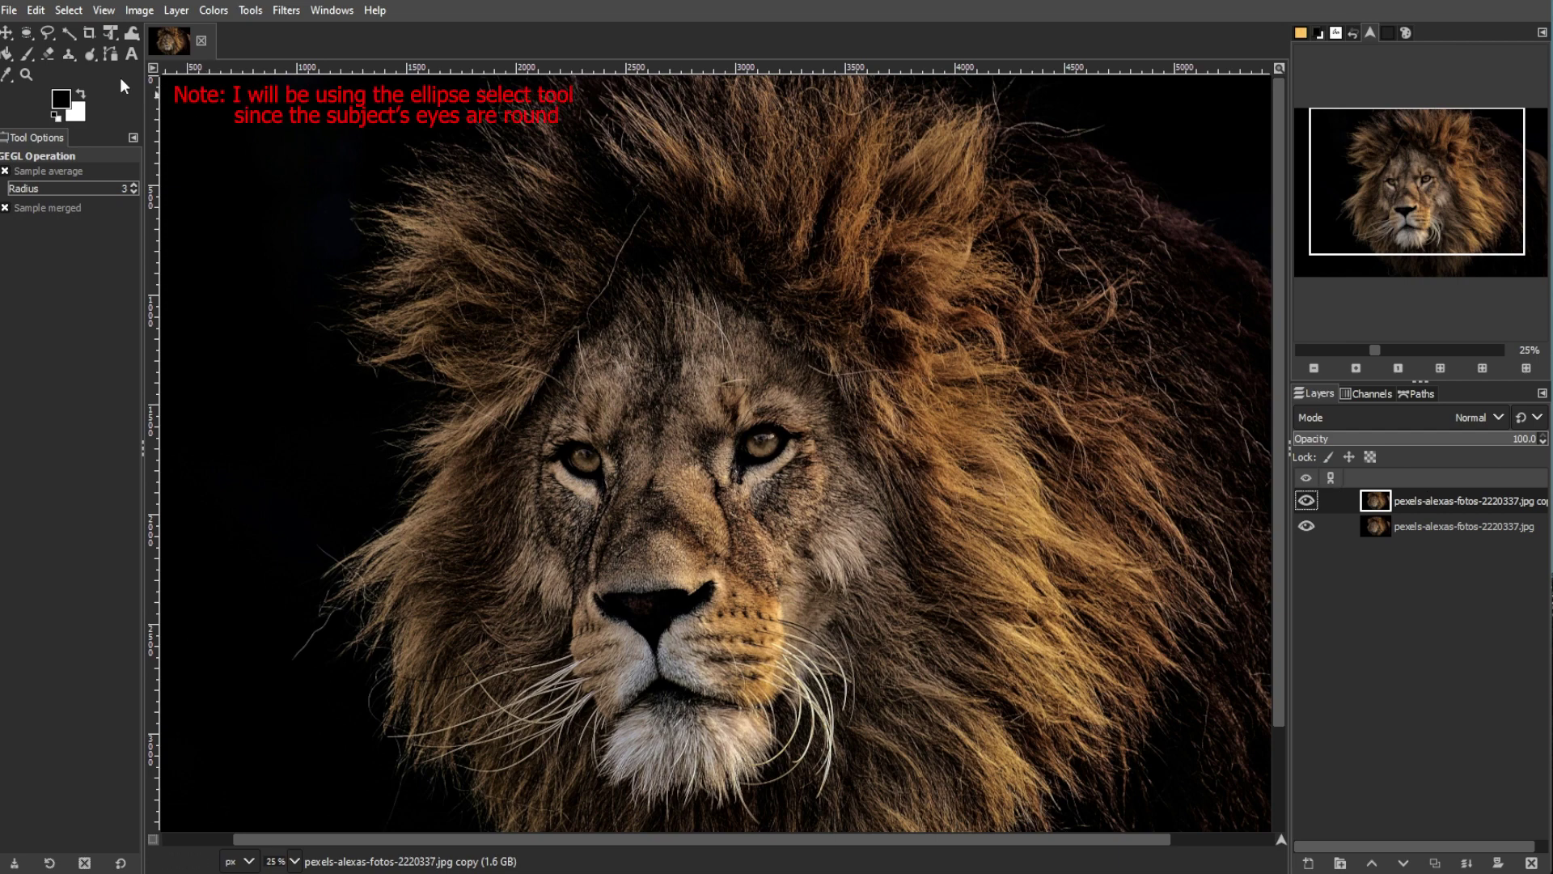
Ellipse-select the right-hand eye and set the selection mode to Add
{"action": "left_click", "coordinate": [47, 34]}
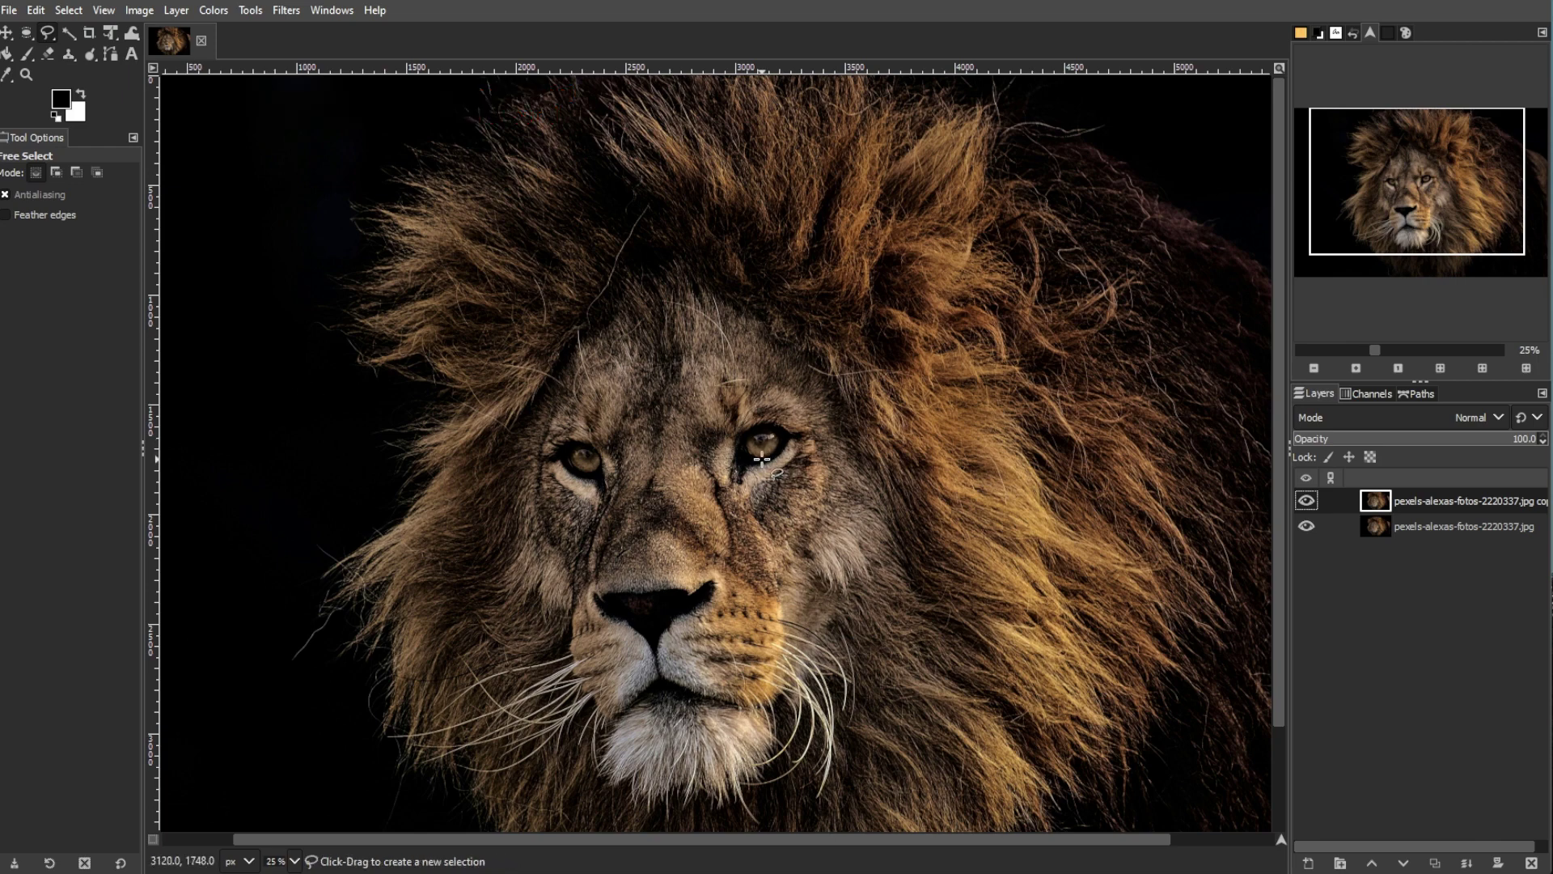
{"action": "key", "text": "e"}
{"action": "scroll", "coordinate": [728, 458], "scroll_direction": "up", "scroll_amount": 3, "text": "ctrl"}
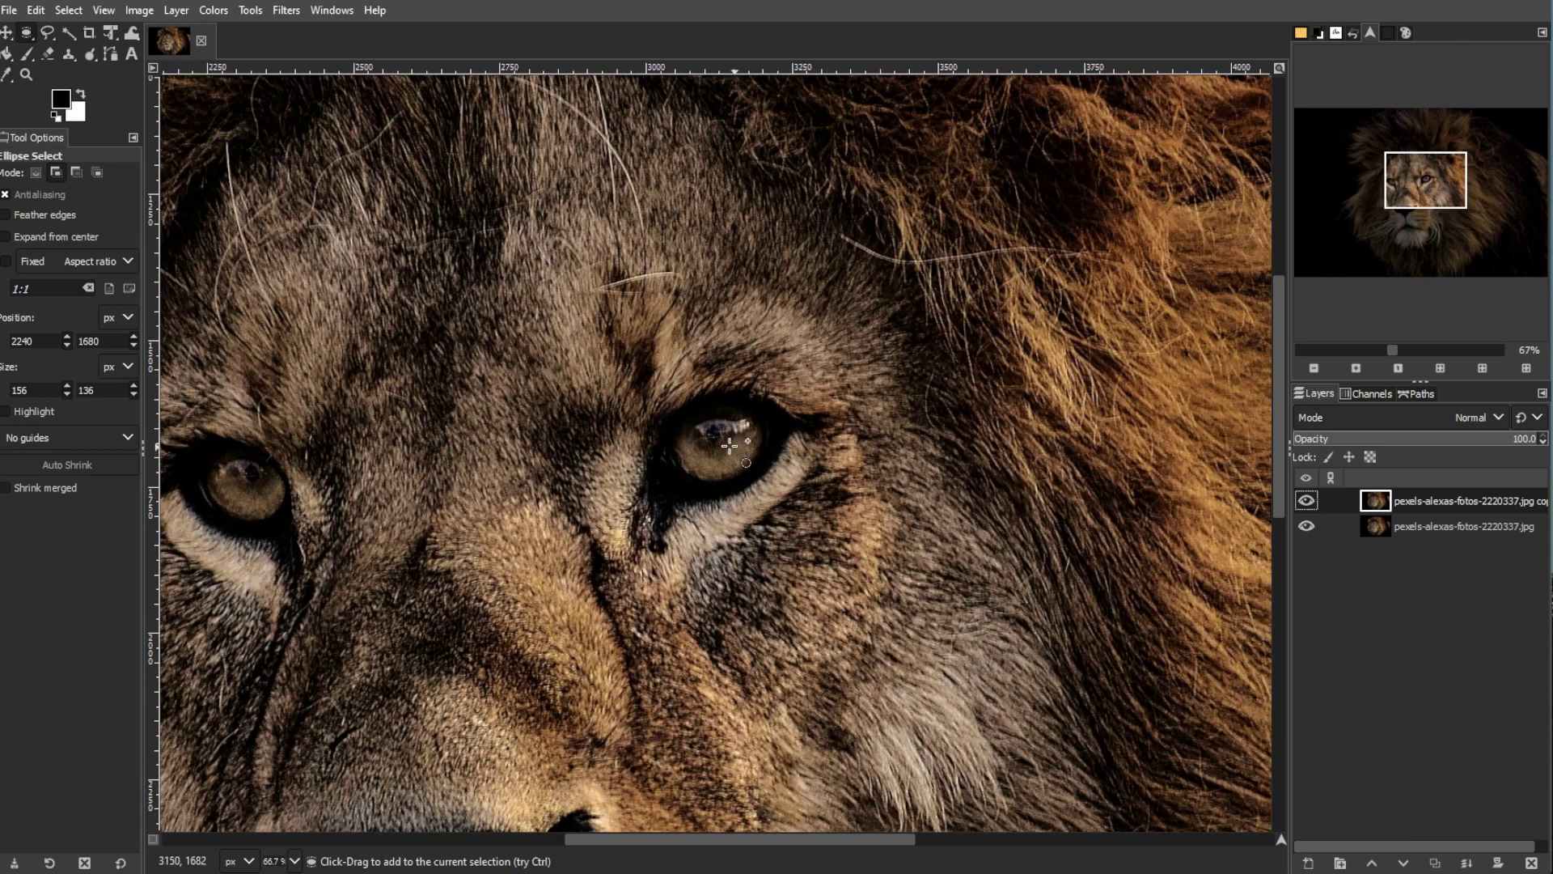
{"action": "left_click_drag", "start_coordinate": [686, 415], "coordinate": [729, 443]}
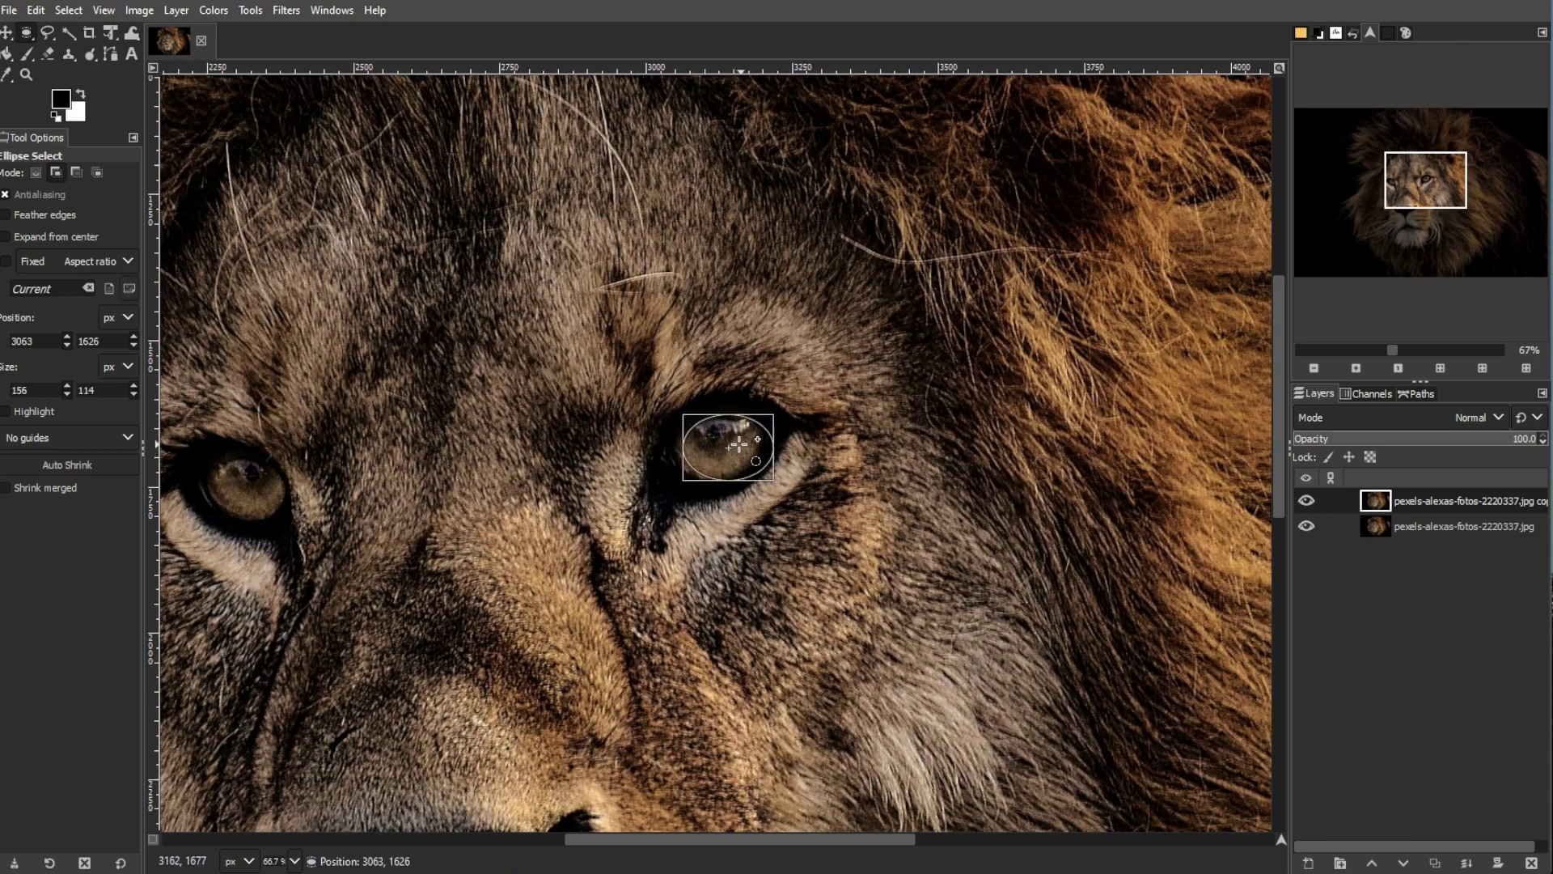
{"action": "left_click", "coordinate": [57, 174]}
{"action": "left_click_drag", "start_coordinate": [683, 842], "coordinate": [624, 842]}
{"action": "left_click_drag", "start_coordinate": [388, 452], "coordinate": [485, 521]}
Add a layer mask to the copy layer, initialised from the eye selection
{"action": "left_click", "coordinate": [1505, 863]}
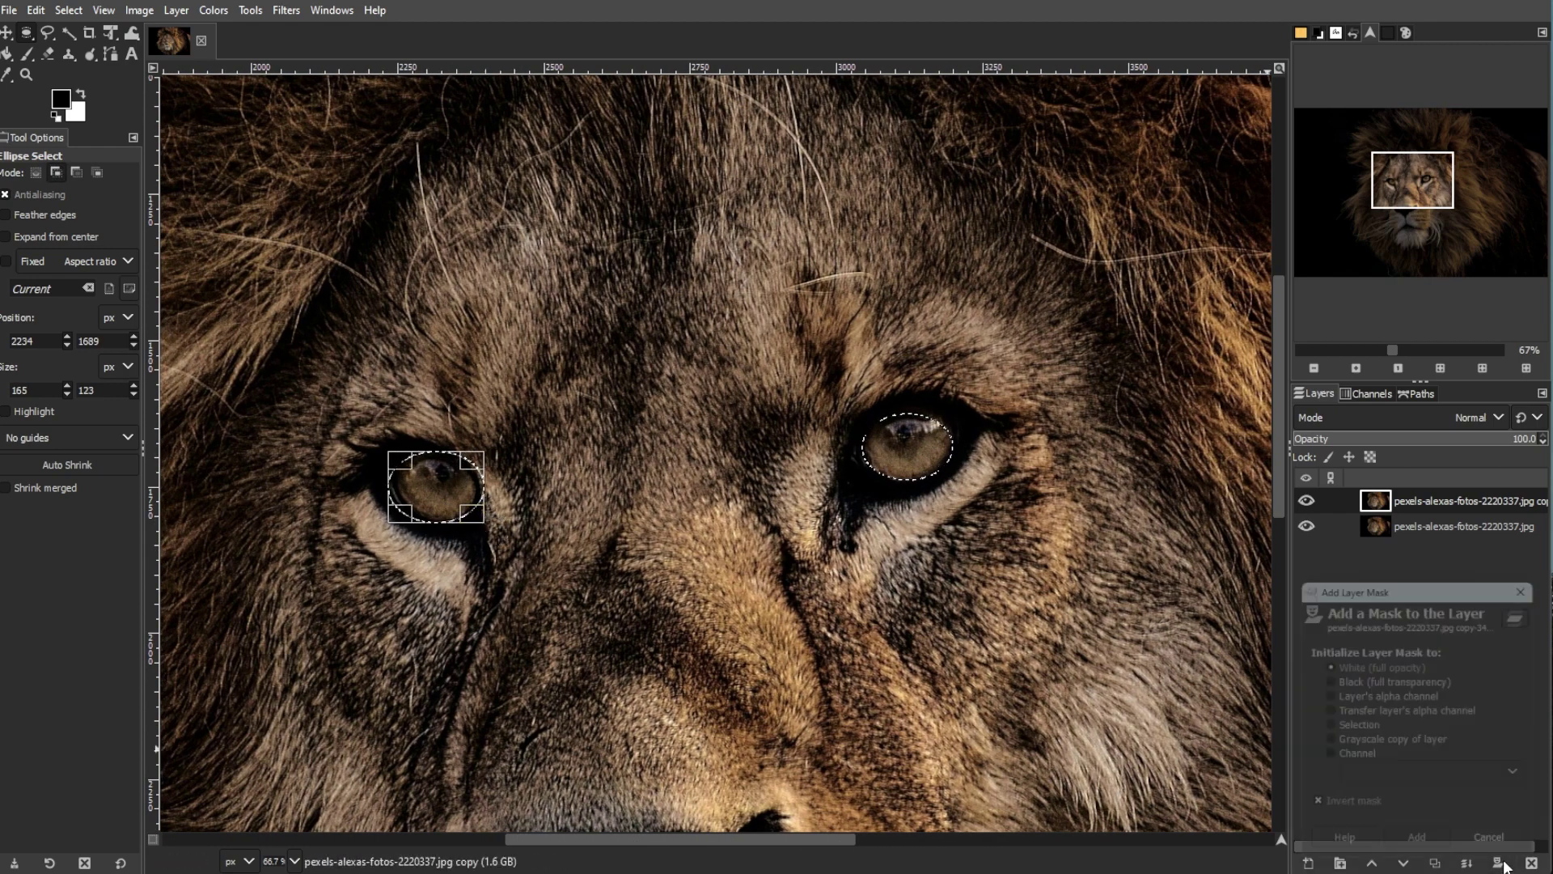
{"action": "left_click_drag", "start_coordinate": [1422, 589], "coordinate": [923, 258]}
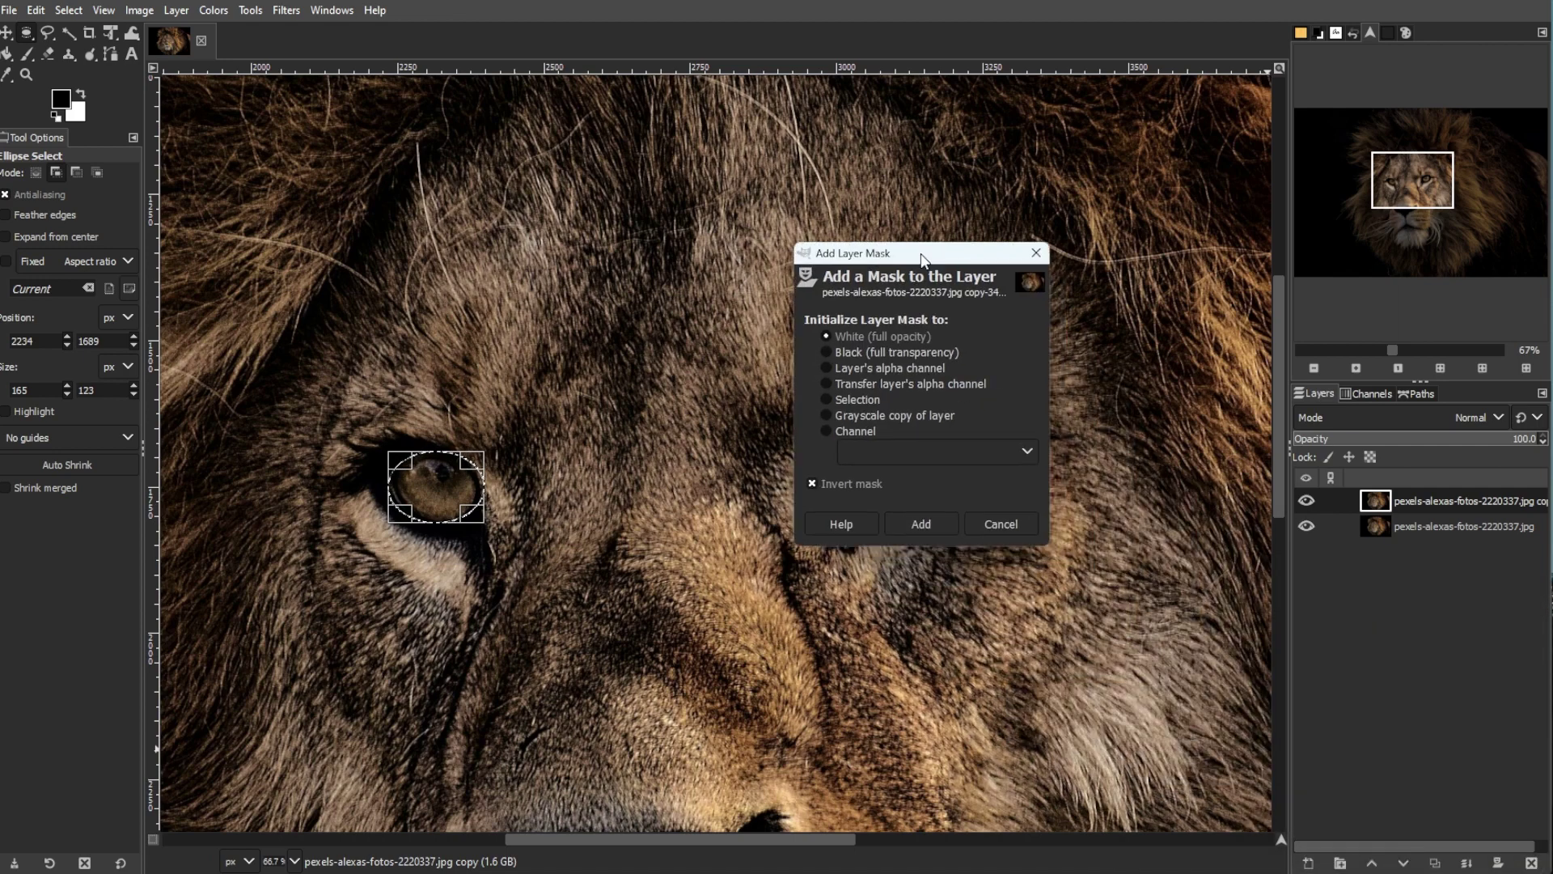
{"action": "left_click", "coordinate": [897, 403]}
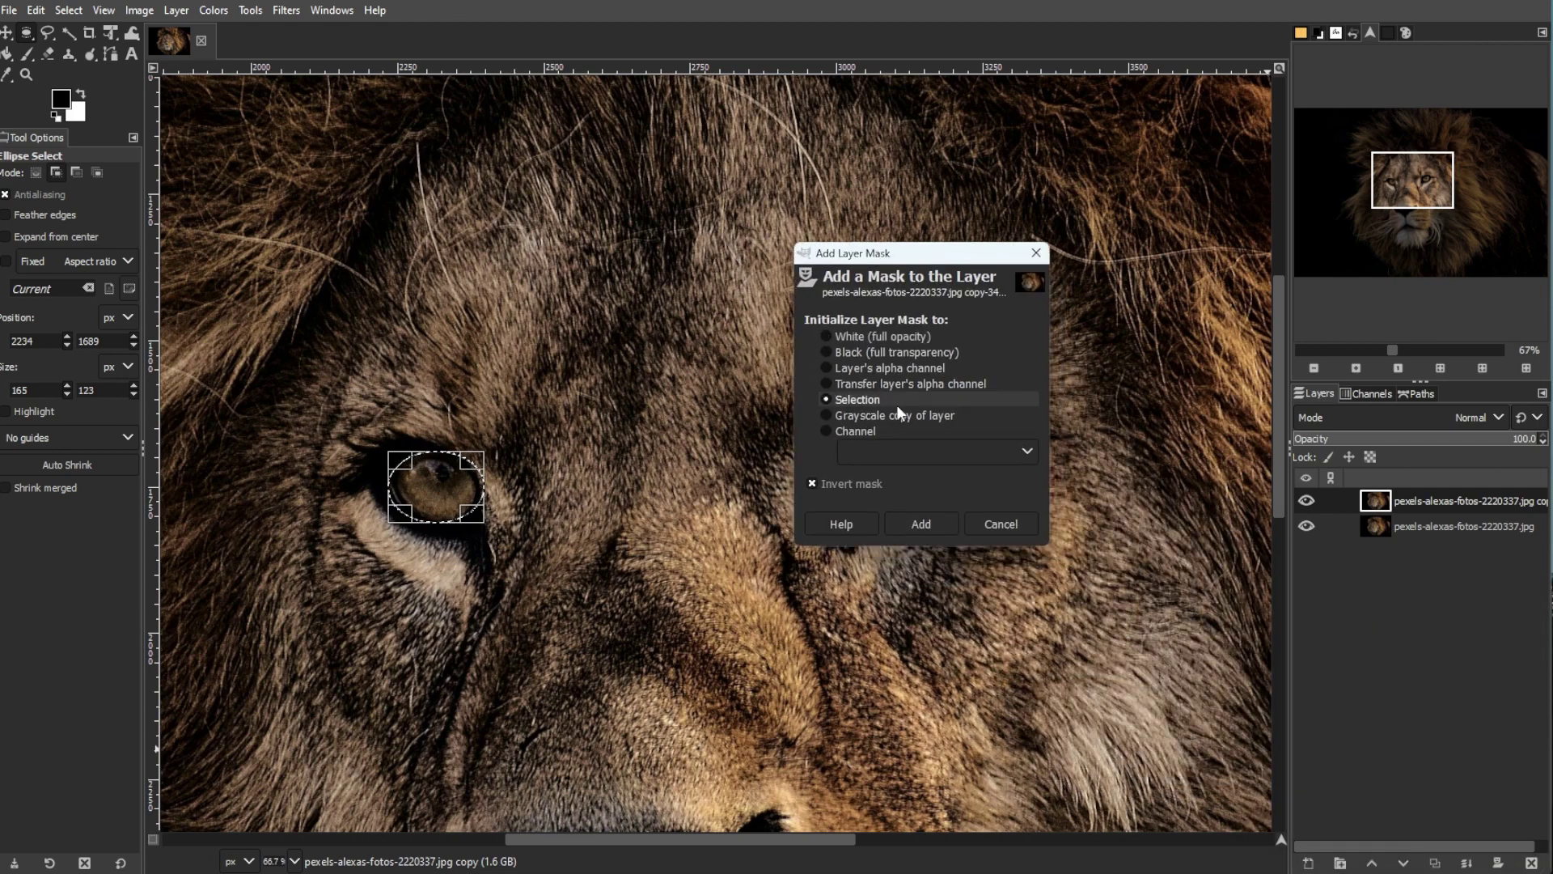
{"action": "left_click", "coordinate": [934, 525]}
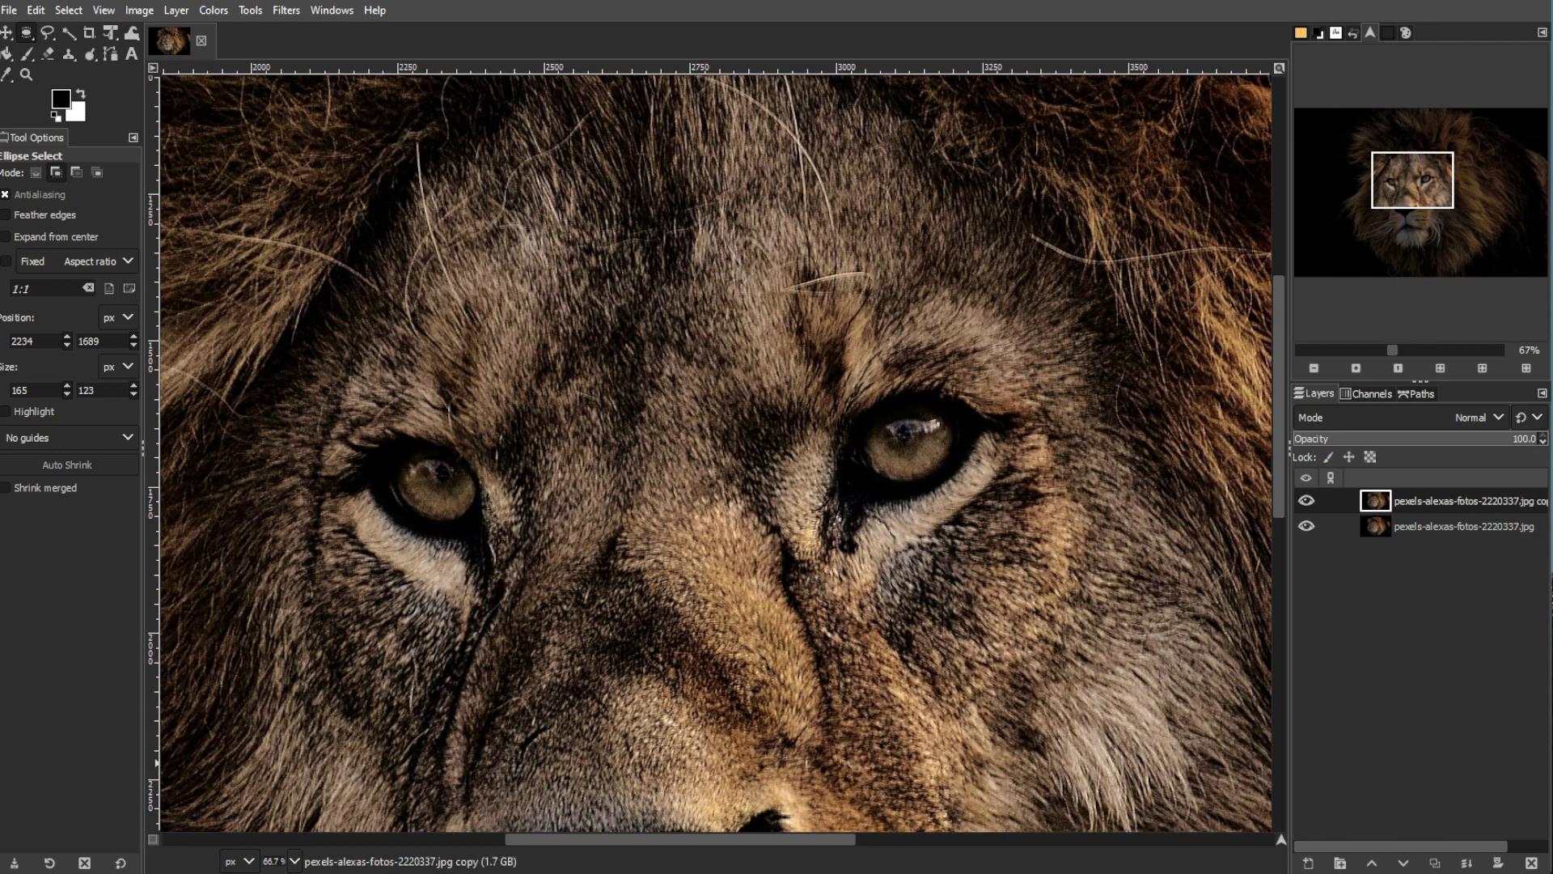
Give the copy layer a fully black mask and hide the original photo layer
{"action": "right_click", "coordinate": [1427, 504]}
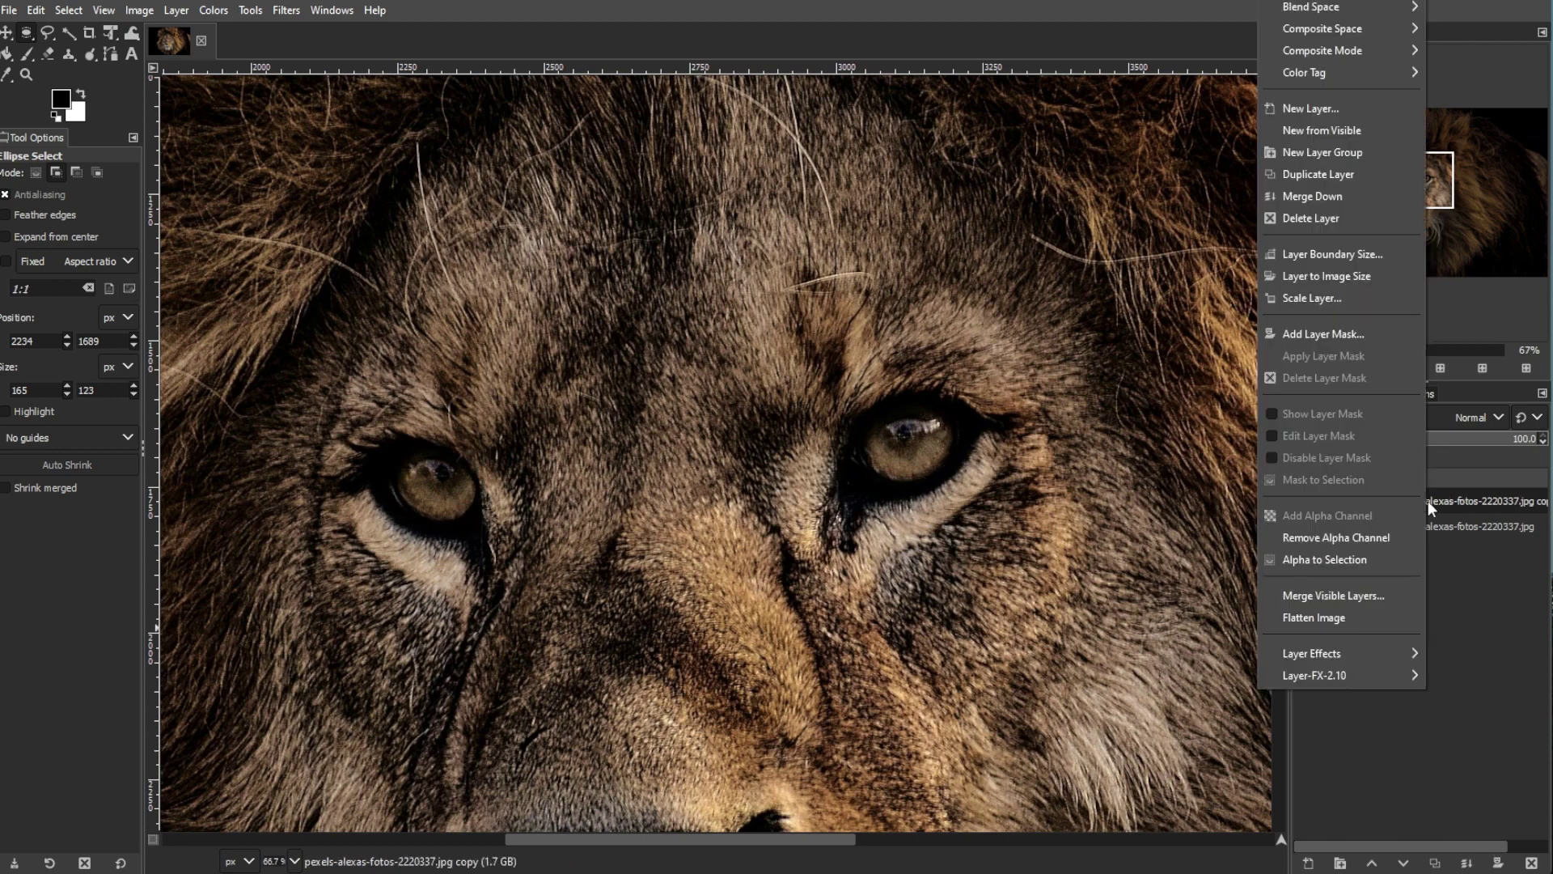
{"action": "left_click", "coordinate": [1323, 334]}
{"action": "mouse_move", "coordinate": [1234, 210]}
{"action": "left_mouse_down"}
{"action": "mouse_move", "coordinate": [1138, 192]}
{"action": "mouse_move", "coordinate": [981, 124]}
{"action": "left_mouse_up"}
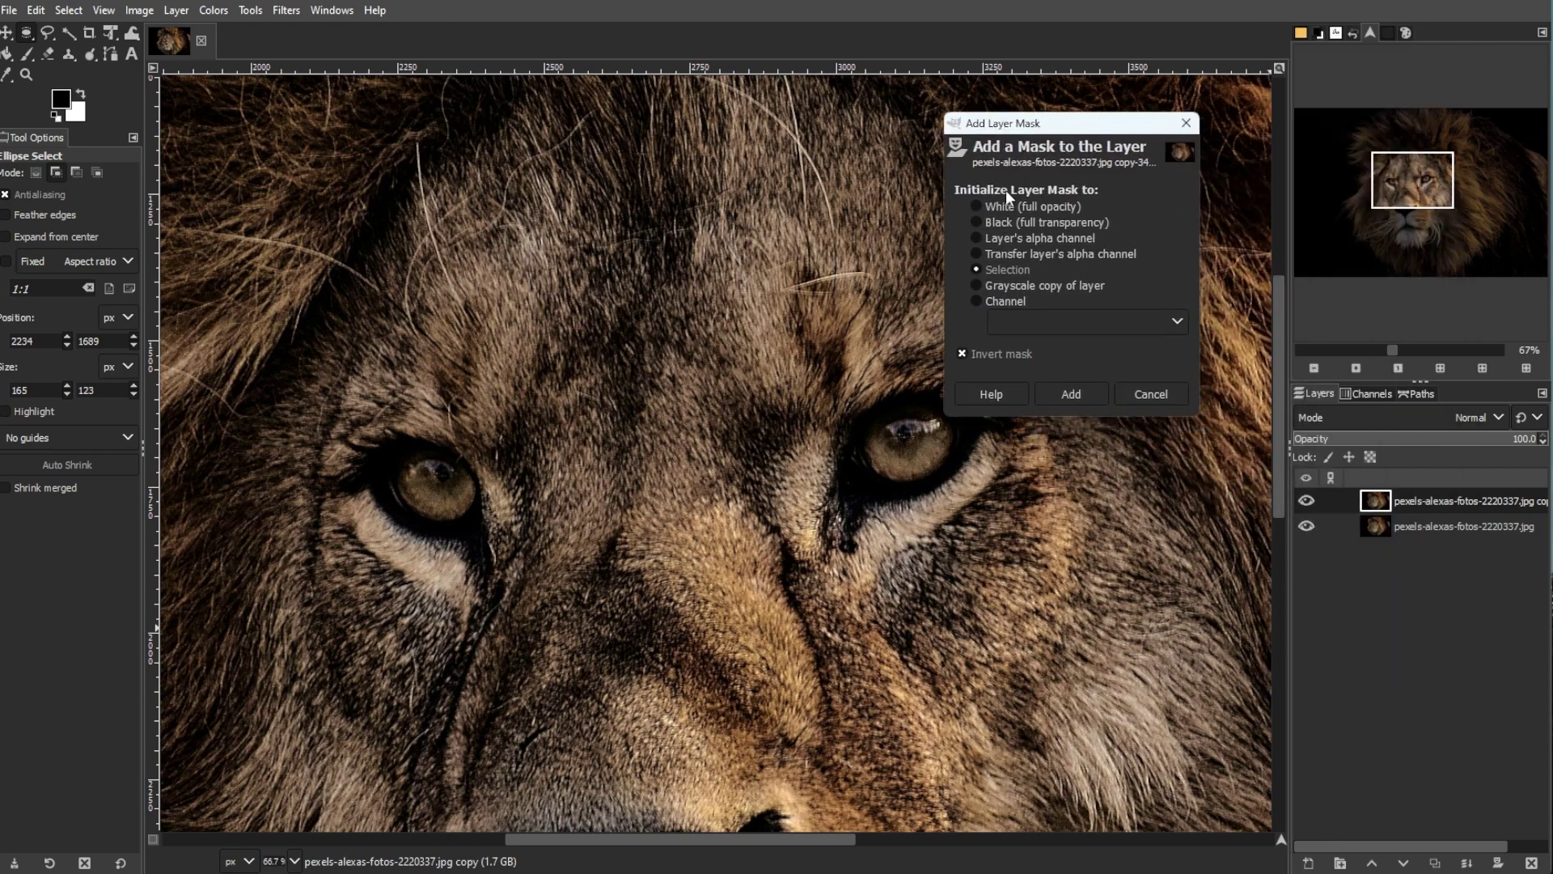
{"action": "left_click", "coordinate": [1003, 209]}
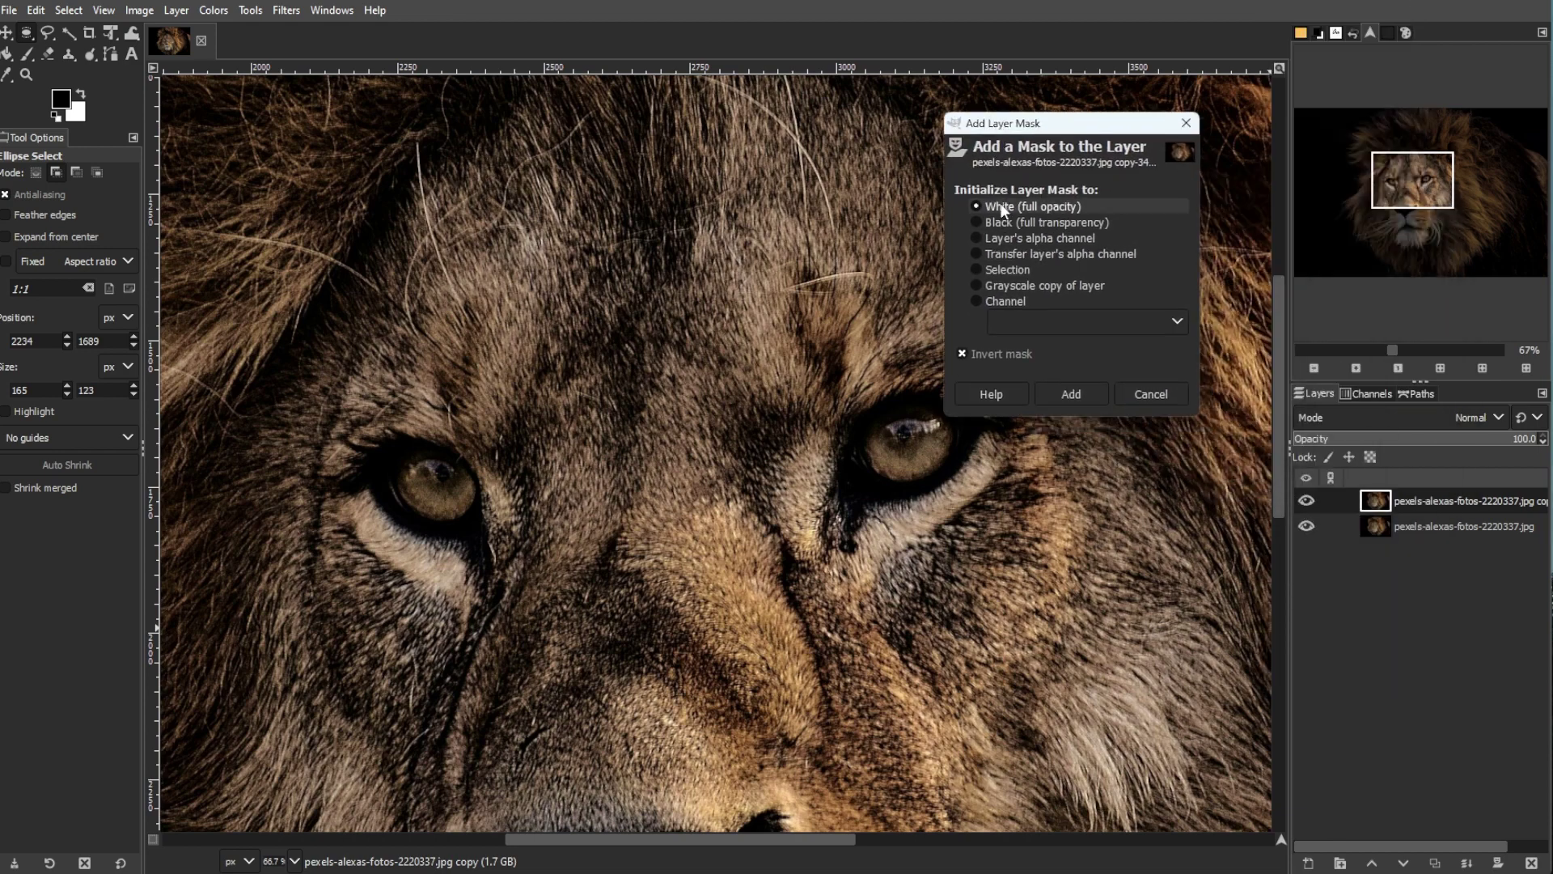
{"action": "left_click", "coordinate": [1070, 395]}
{"action": "left_click", "coordinate": [1308, 525]}
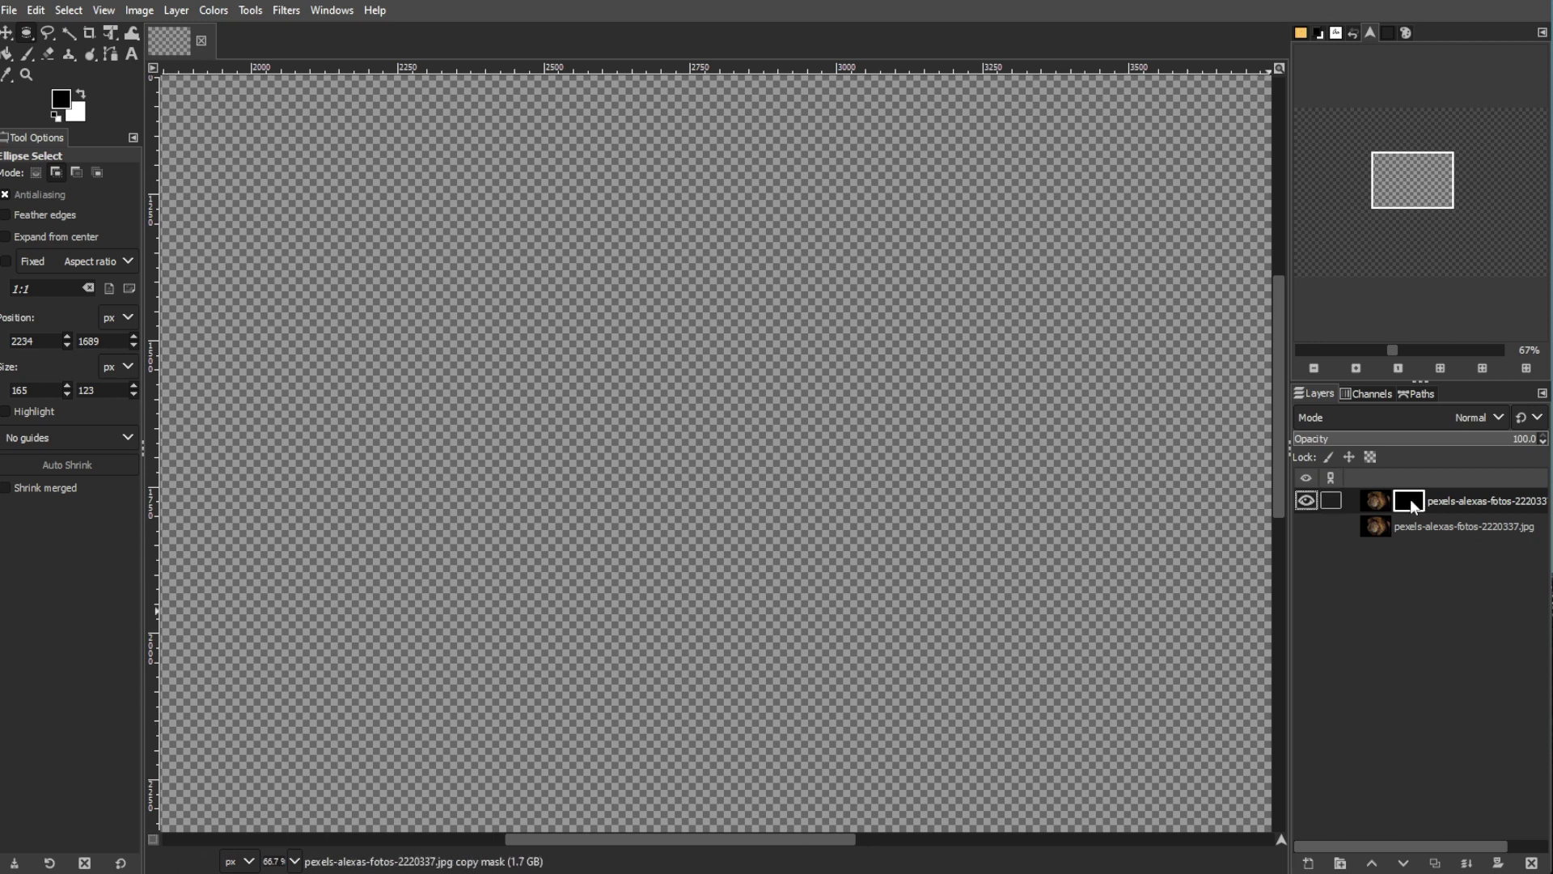
Paint the mask white over the eyes, then black with a softer brush to trim fur
{"action": "left_click", "coordinate": [24, 54]}
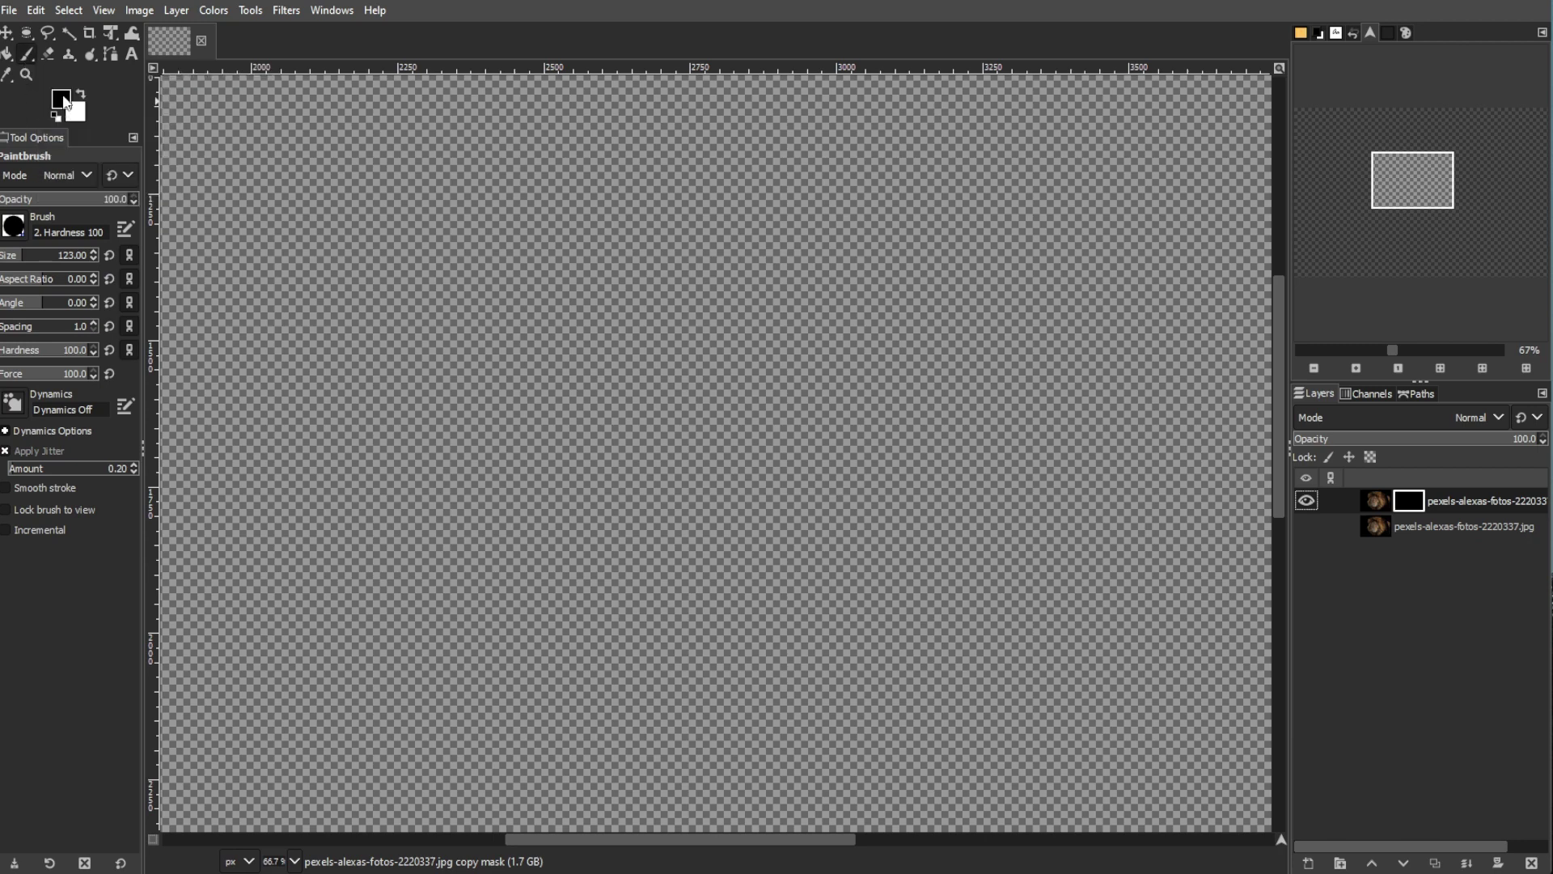
{"action": "left_click", "coordinate": [81, 95]}
{"action": "mouse_move", "coordinate": [473, 389]}
{"action": "left_mouse_down"}
{"action": "mouse_move", "coordinate": [429, 487]}
{"action": "mouse_move", "coordinate": [904, 443]}
{"action": "left_mouse_up"}
{"action": "key", "text": "x"}
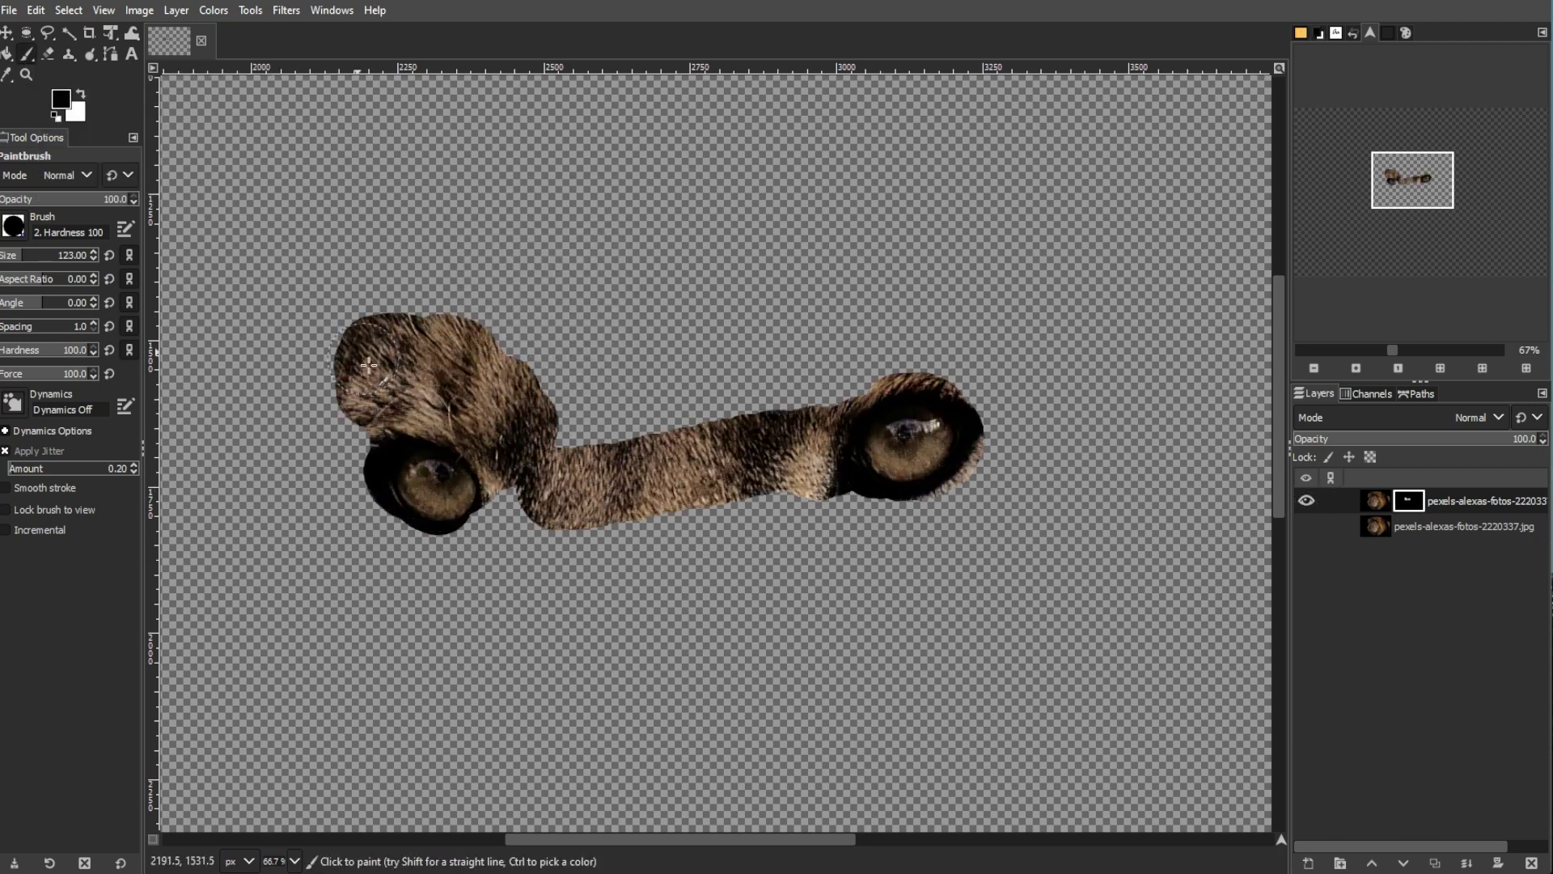
{"action": "left_click_drag", "start_coordinate": [401, 365], "coordinate": [910, 390]}
{"action": "left_click", "coordinate": [12, 225]}
{"action": "left_click", "coordinate": [49, 260]}
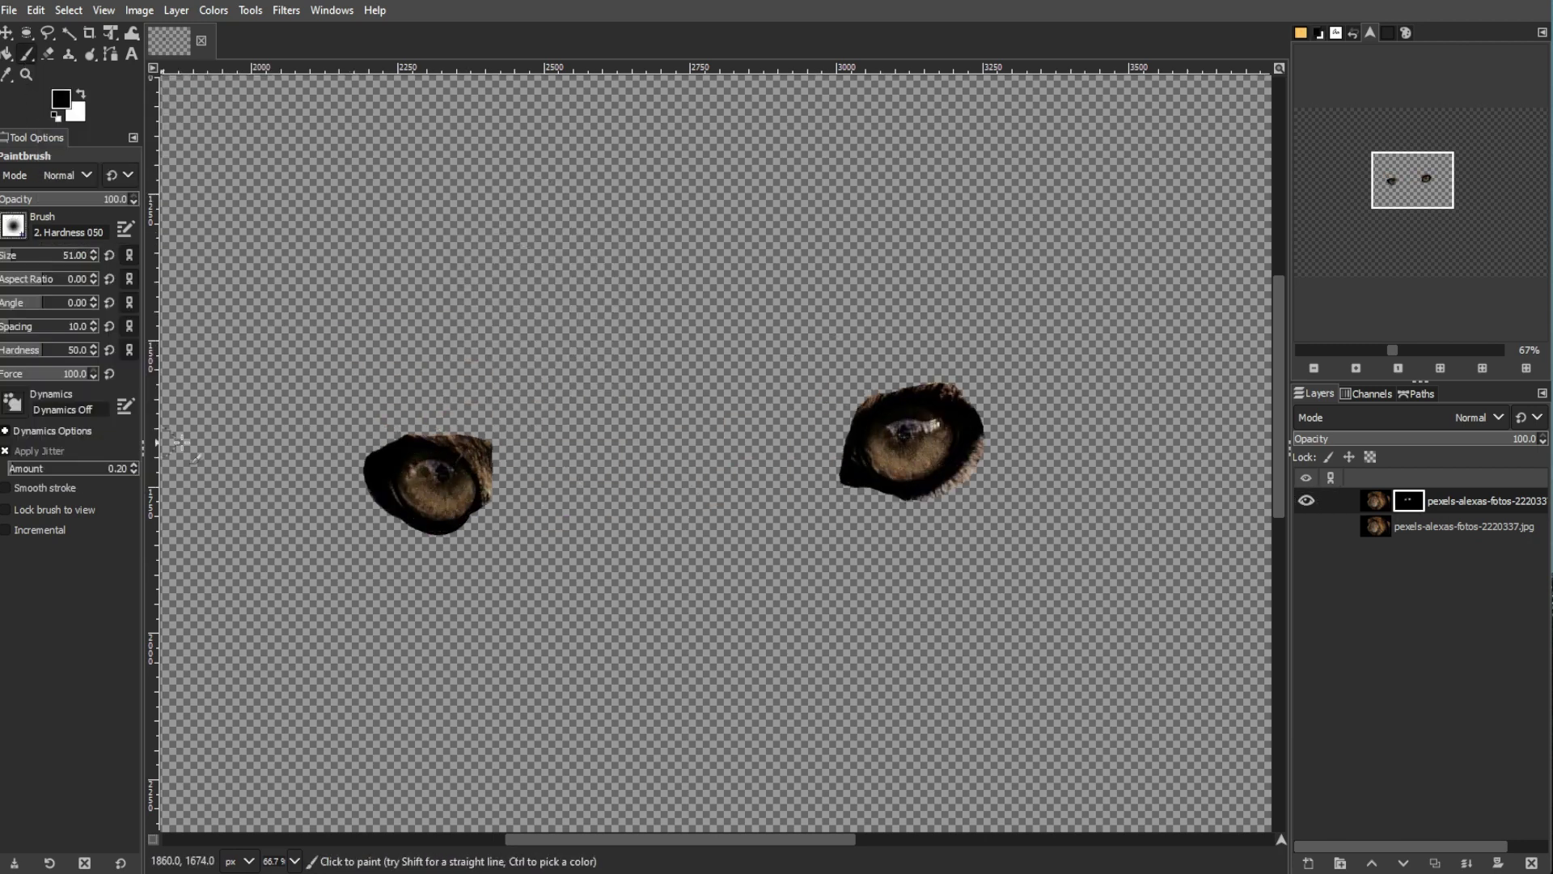
{"action": "mouse_move", "coordinate": [365, 453]}
{"action": "left_mouse_down"}
{"action": "mouse_move", "coordinate": [368, 499]}
{"action": "mouse_move", "coordinate": [485, 510]}
{"action": "mouse_move", "coordinate": [485, 475]}
{"action": "mouse_move", "coordinate": [984, 477]}
{"action": "mouse_move", "coordinate": [978, 444]}
{"action": "mouse_move", "coordinate": [832, 464]}
{"action": "left_mouse_up"}
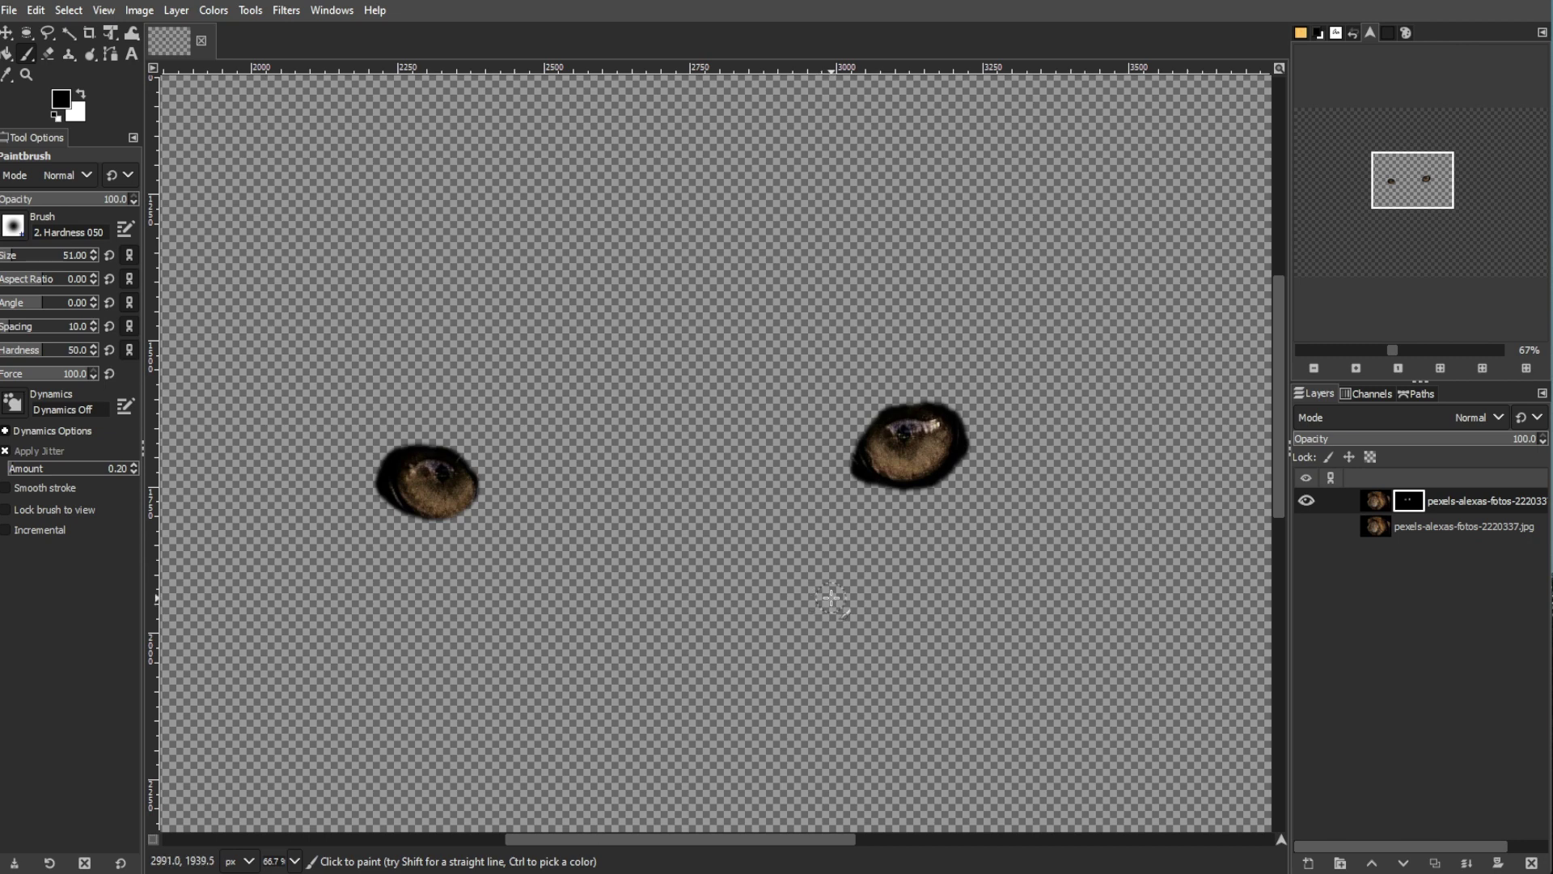
Brighten the eye layer's pixels with a two-point upward Value curve in Curves
{"action": "key", "text": "m"}
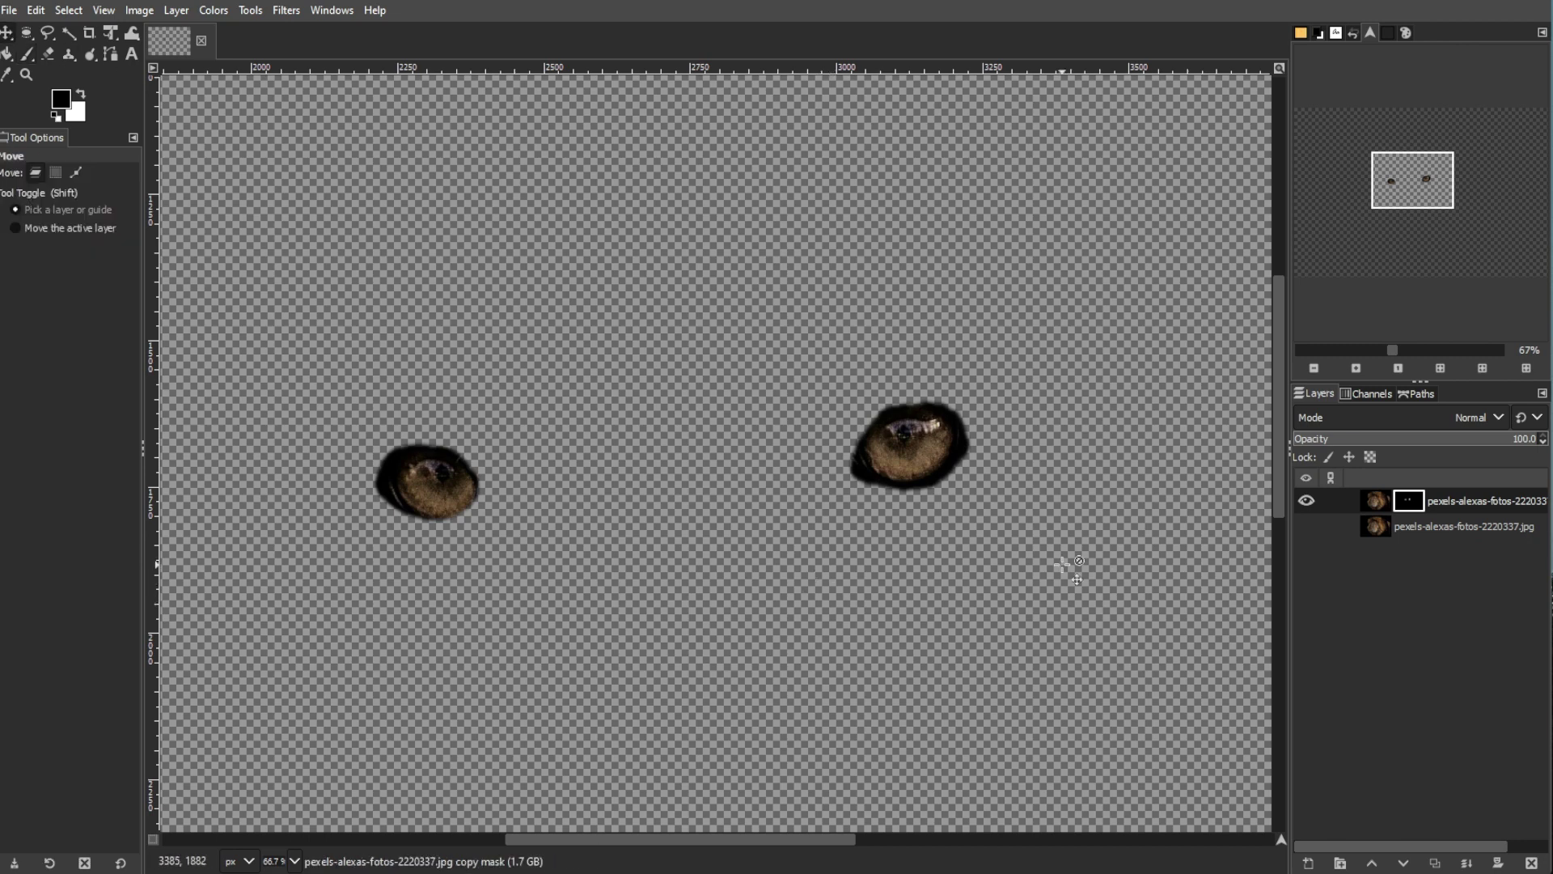
{"action": "left_click", "coordinate": [1378, 500]}
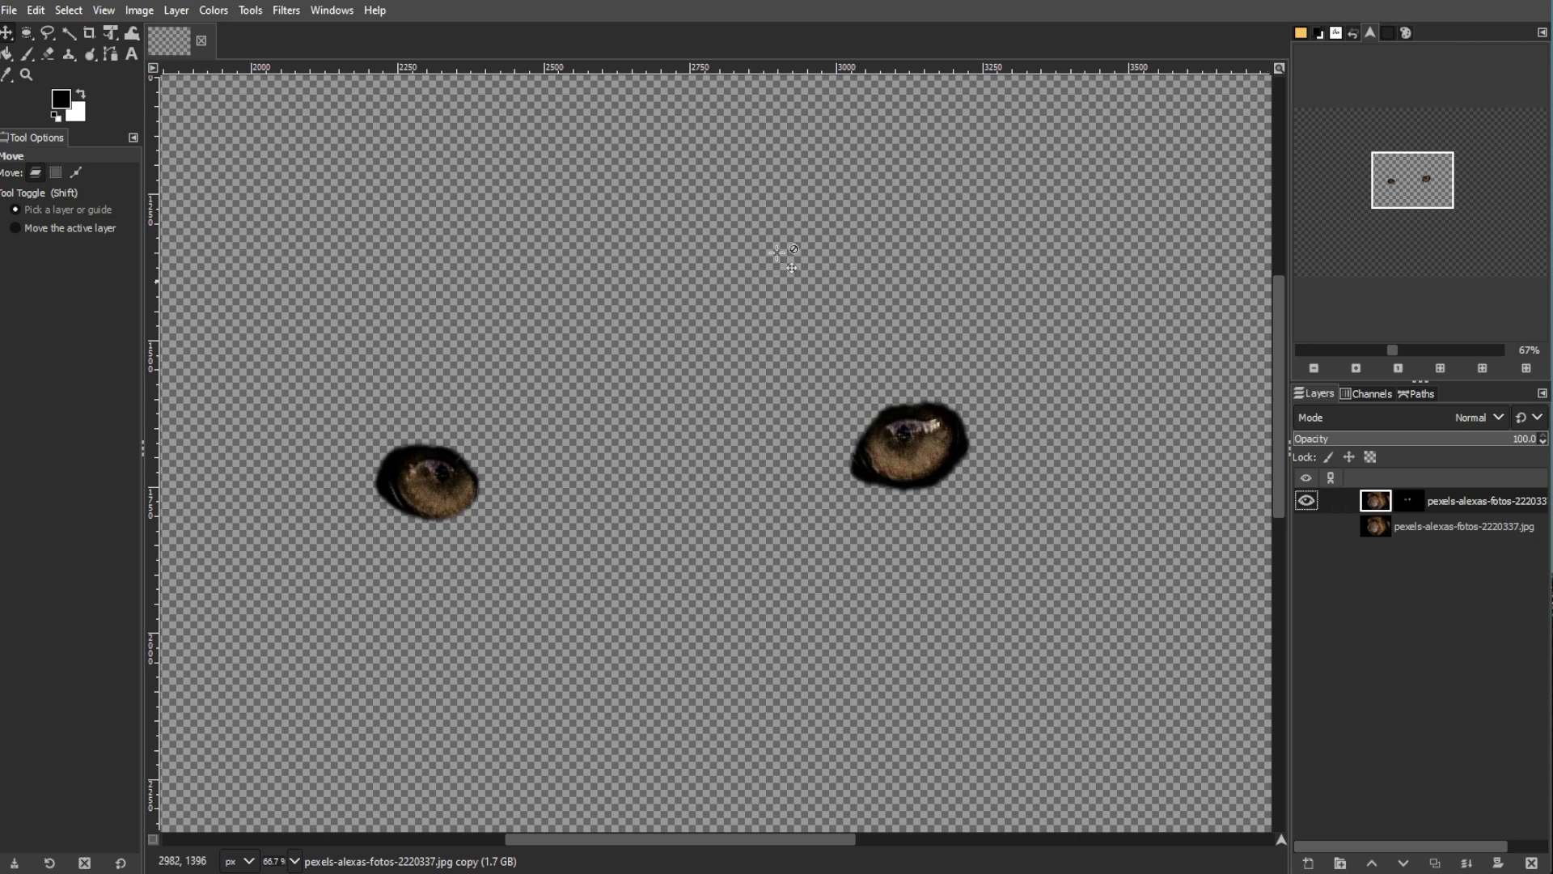
{"action": "left_click", "coordinate": [221, 13]}
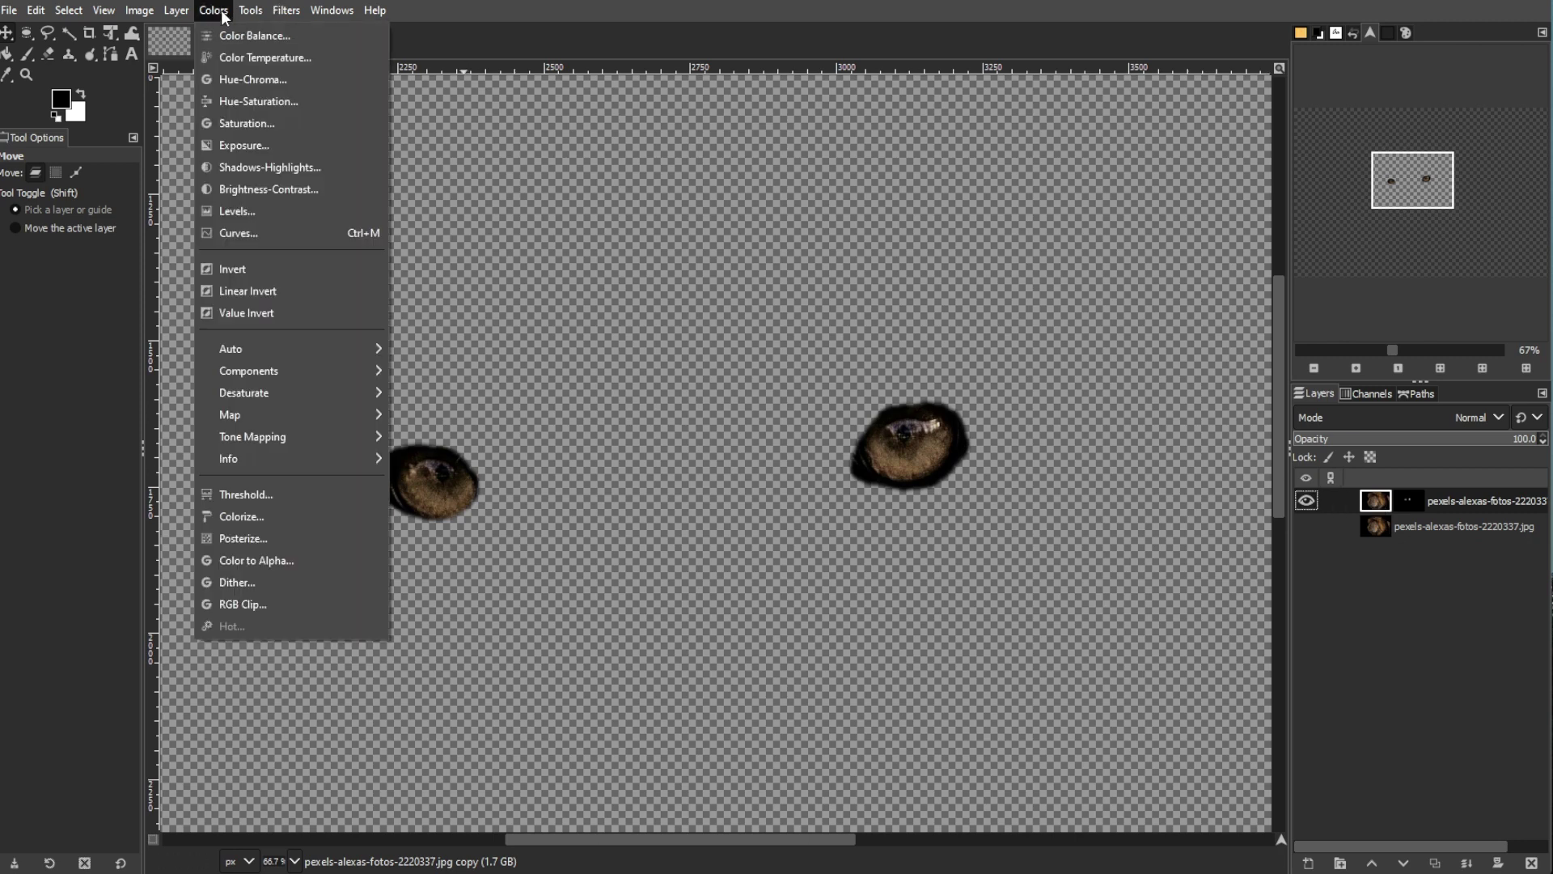
{"action": "left_click", "coordinate": [255, 232]}
{"action": "left_click_drag", "start_coordinate": [1153, 81], "coordinate": [1322, 135]}
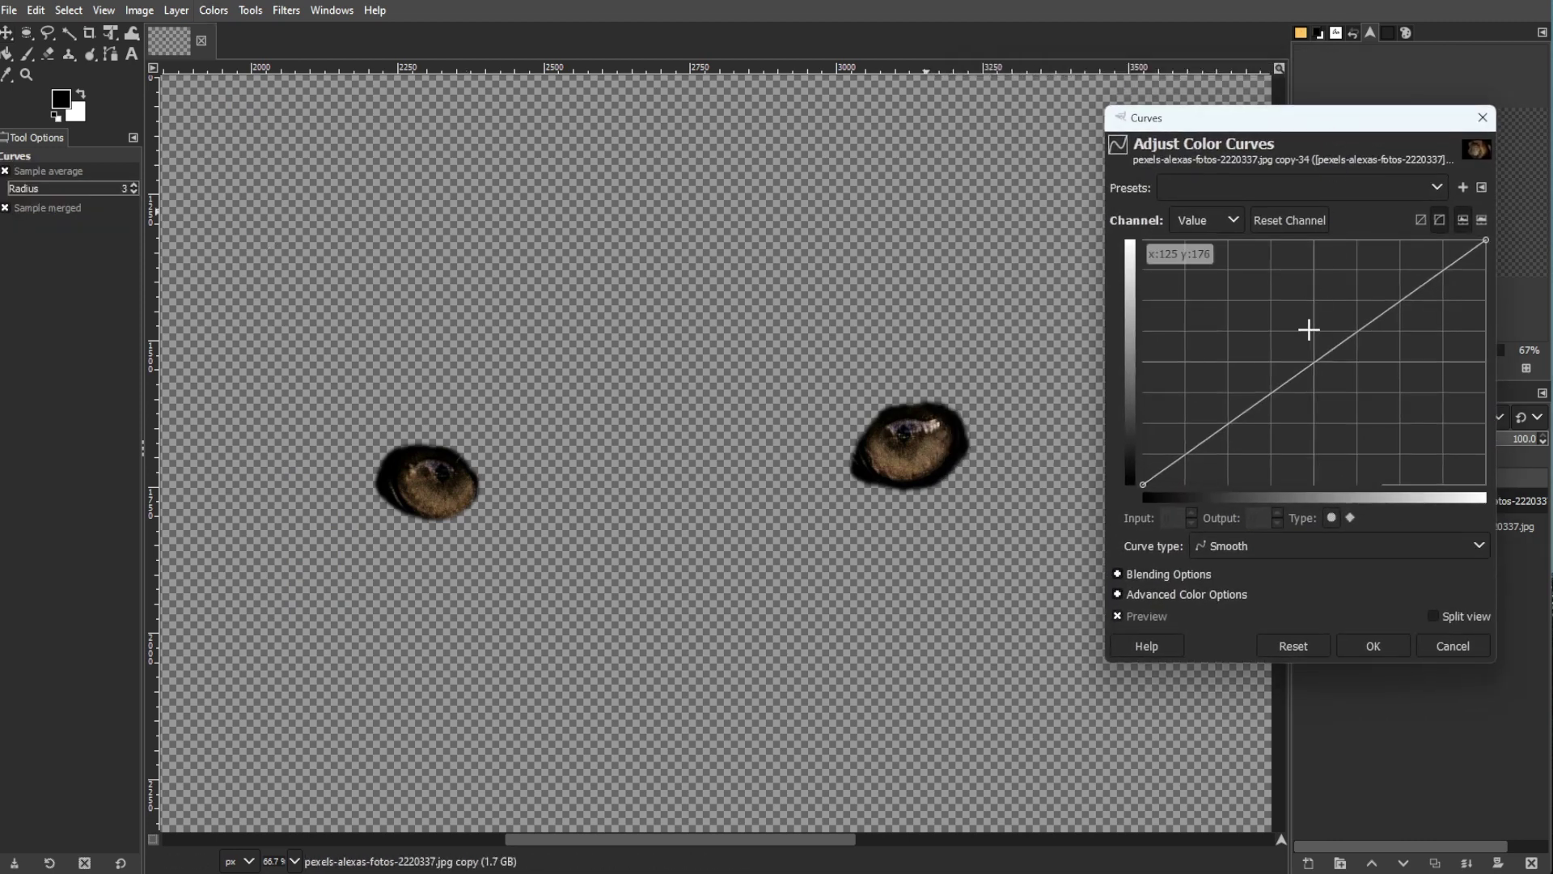
{"action": "mouse_move", "coordinate": [1315, 361]}
{"action": "left_mouse_down"}
{"action": "mouse_move", "coordinate": [1257, 299]}
{"action": "mouse_move", "coordinate": [1304, 299]}
{"action": "mouse_move", "coordinate": [1276, 274]}
{"action": "left_mouse_up"}
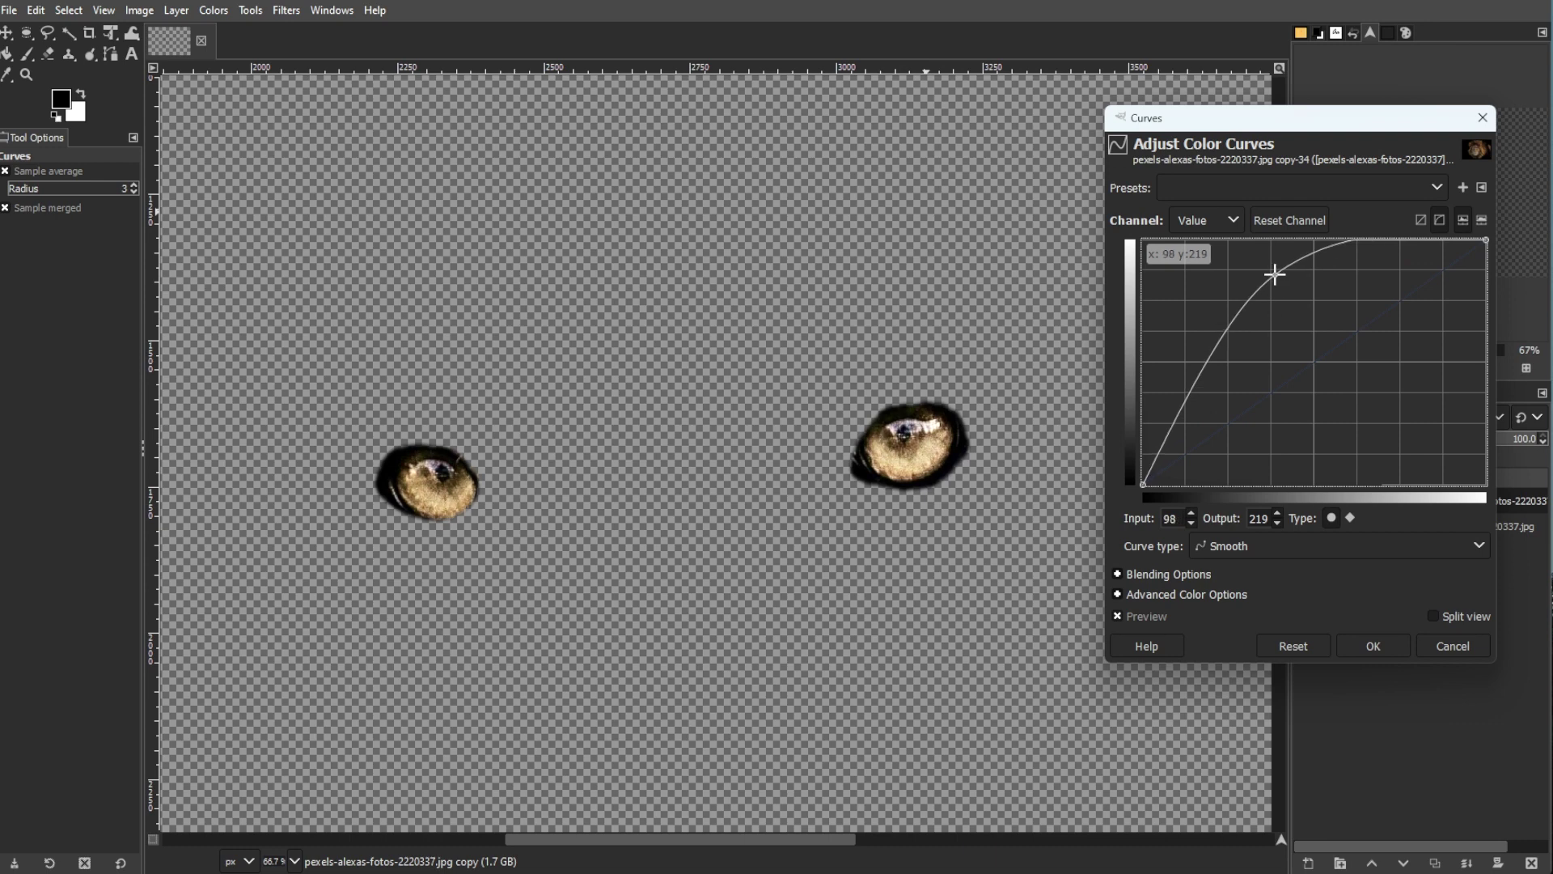
{"action": "mouse_move", "coordinate": [1223, 334]}
{"action": "left_mouse_down"}
{"action": "mouse_move", "coordinate": [1259, 317]}
{"action": "mouse_move", "coordinate": [1259, 347]}
{"action": "mouse_move", "coordinate": [1227, 312]}
{"action": "left_mouse_up"}
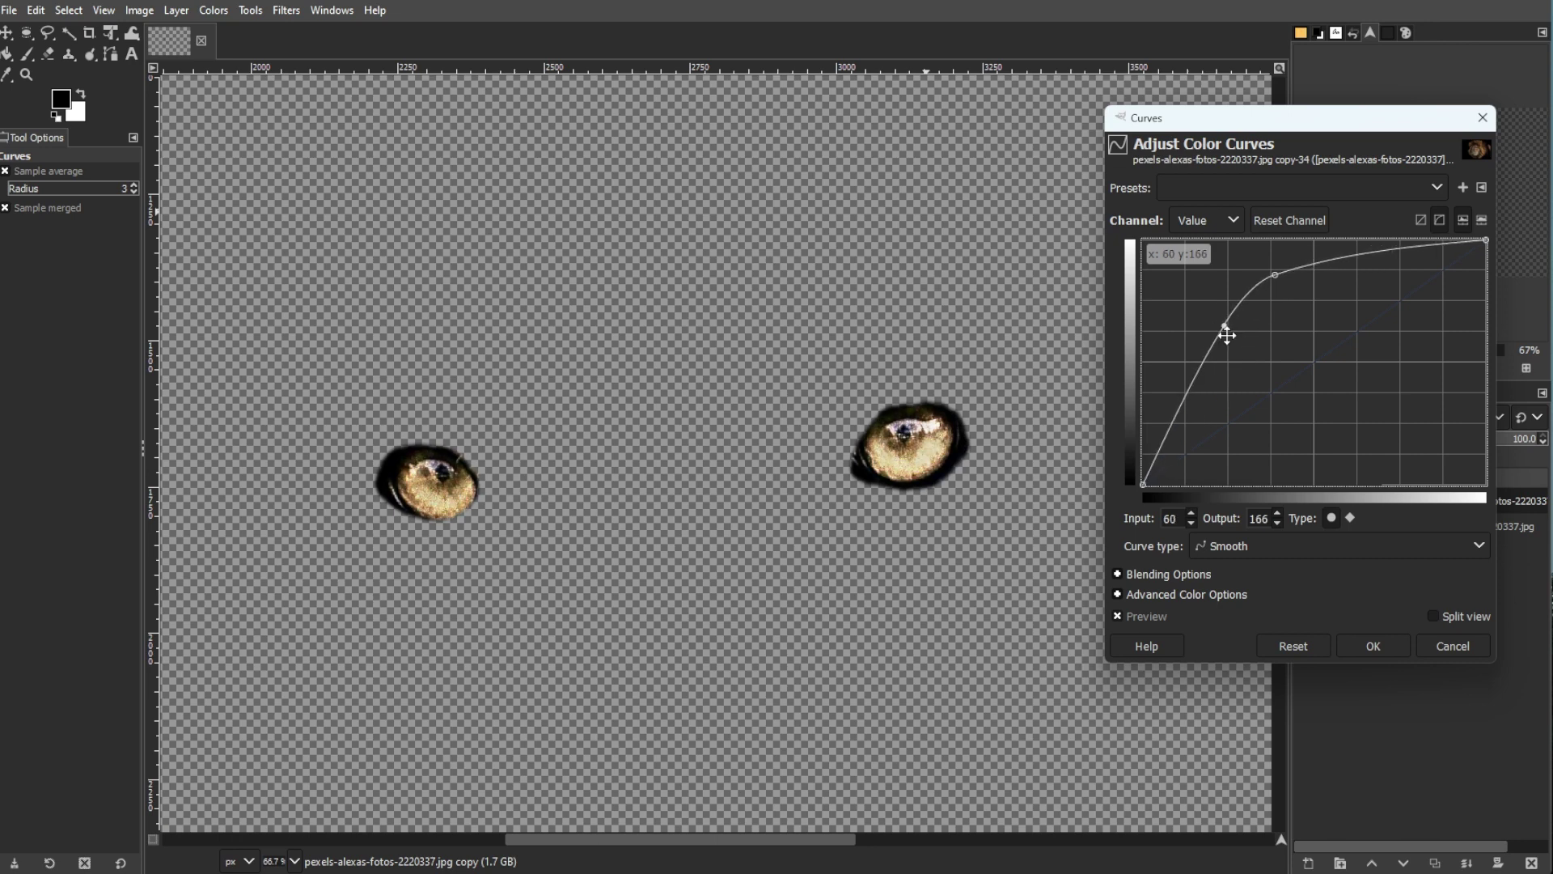
{"action": "left_click", "coordinate": [1360, 647]}
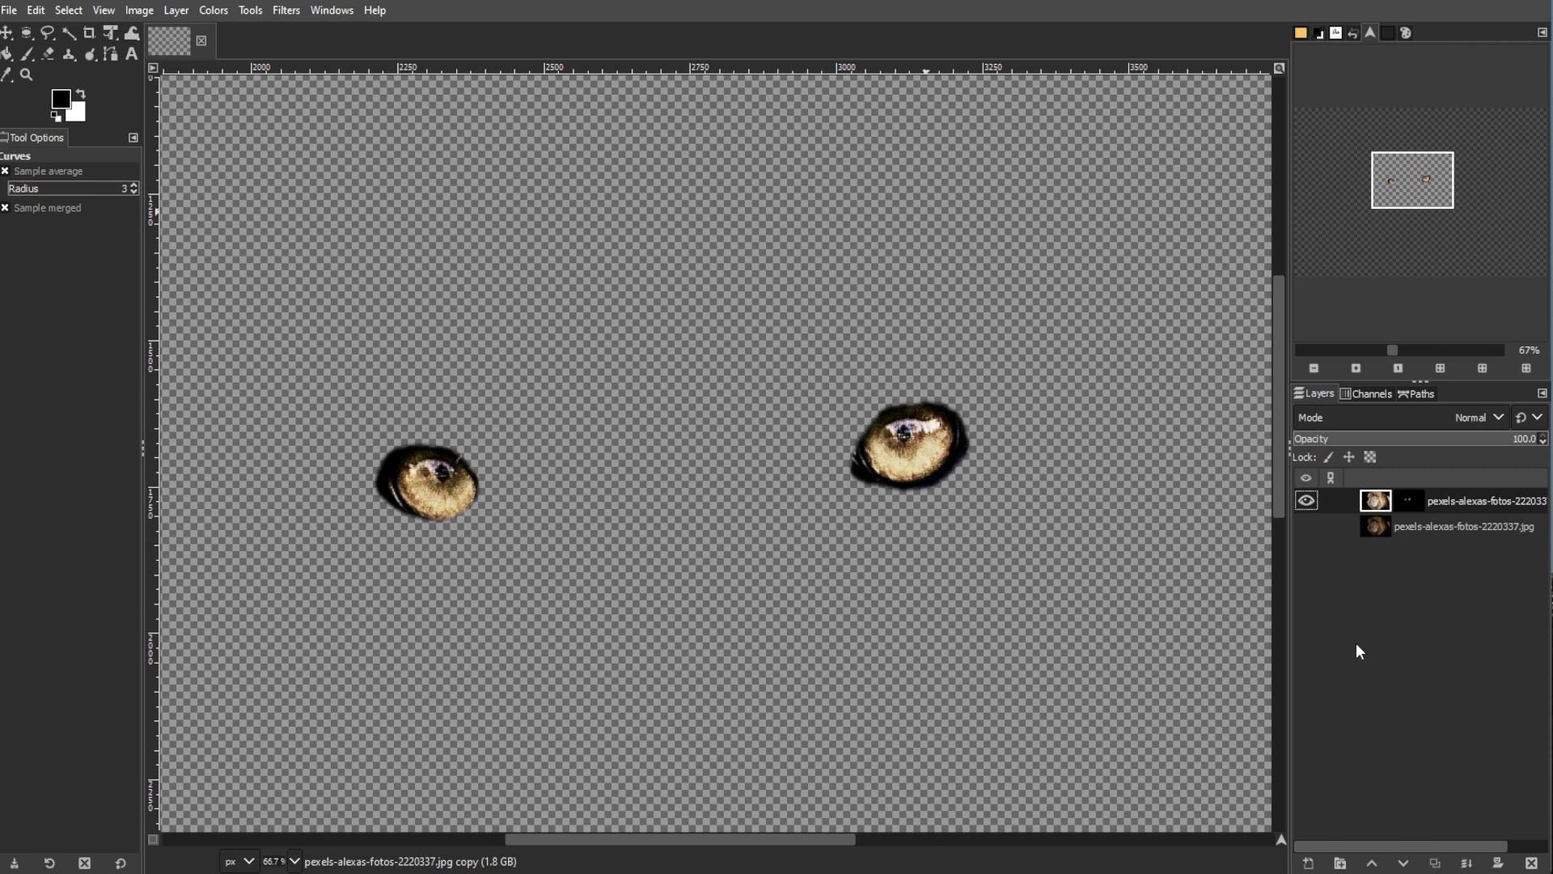
Target the mask and pick the Paintbrush, then reselect the layer's pixels
{"action": "left_click", "coordinate": [1408, 500]}
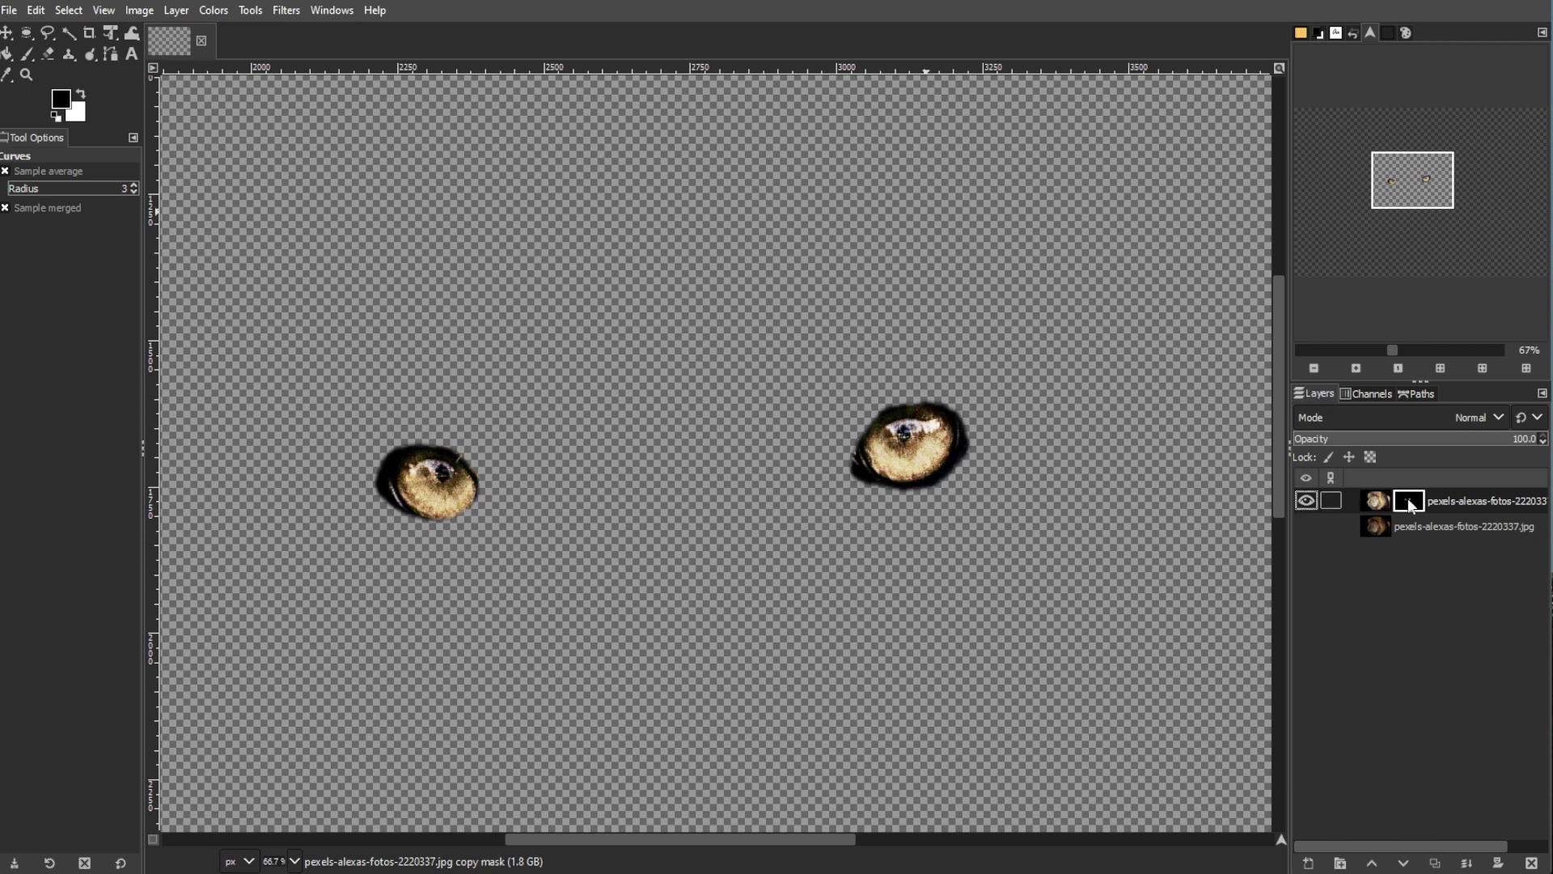
{"action": "left_click", "coordinate": [30, 56]}
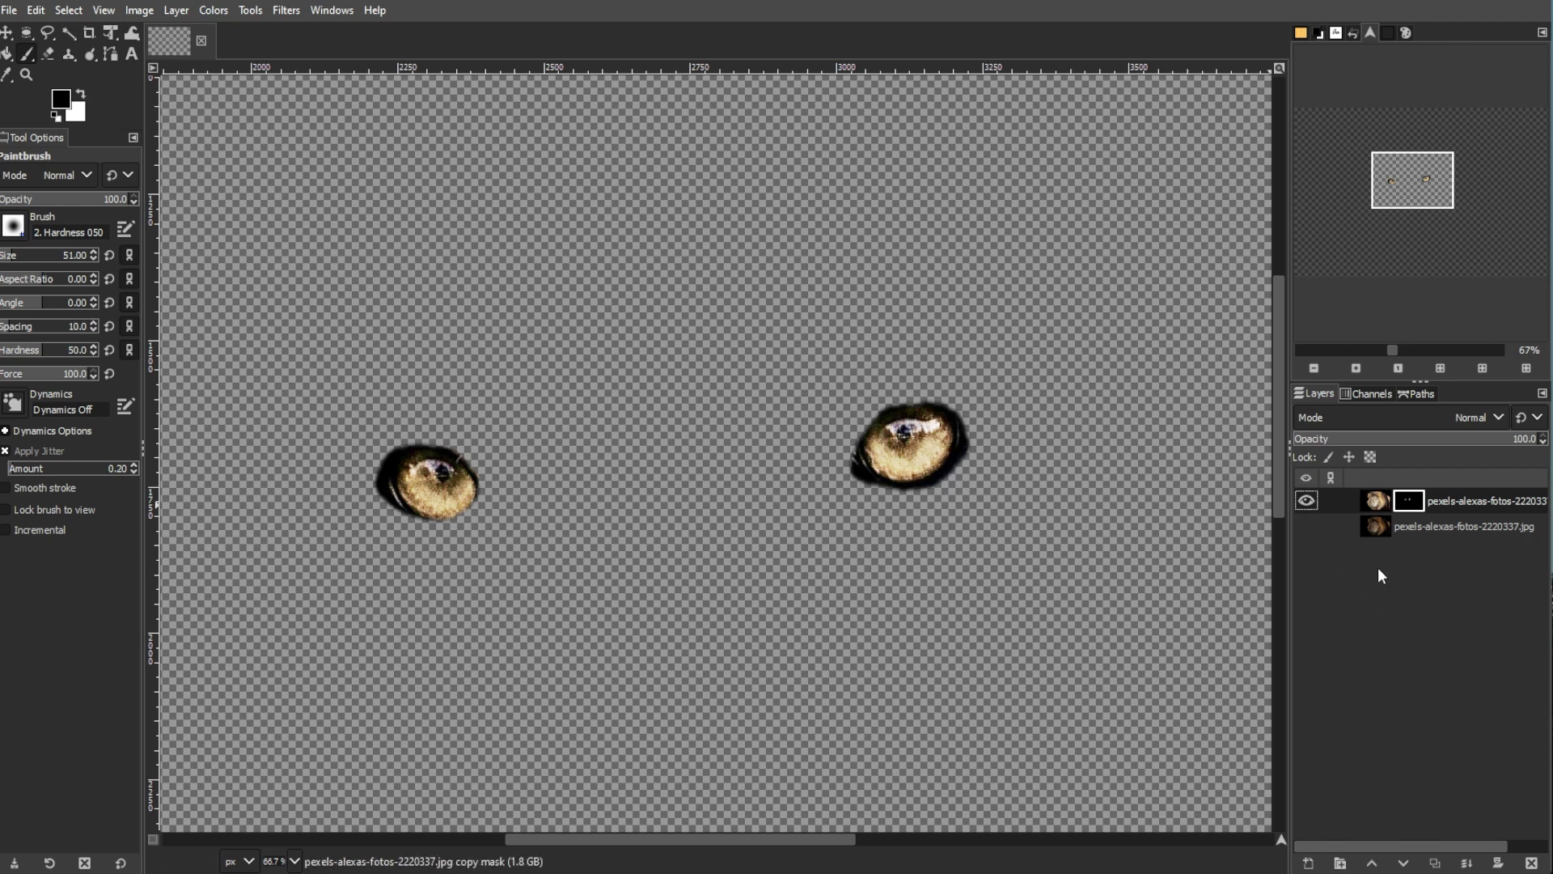
{"action": "left_click", "coordinate": [1376, 501]}
Apply Hue-Saturation with Hue about 104 and Lightness 6.1 to turn the eyes cyan
{"action": "left_click", "coordinate": [213, 10]}
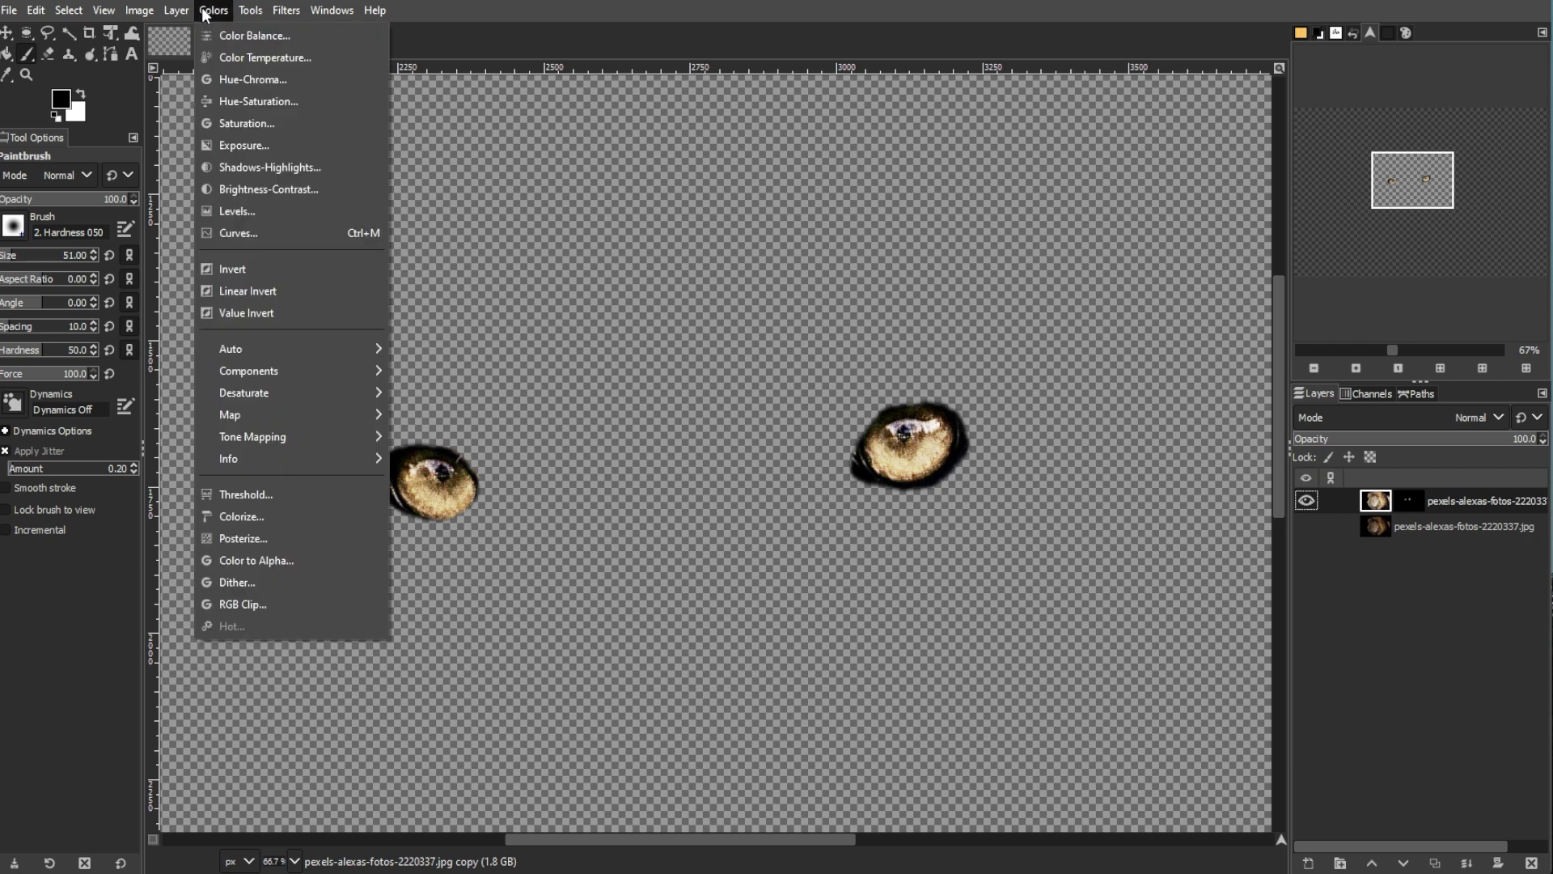
{"action": "left_click", "coordinate": [243, 101]}
{"action": "left_click_drag", "start_coordinate": [1232, 168], "coordinate": [1254, 157]}
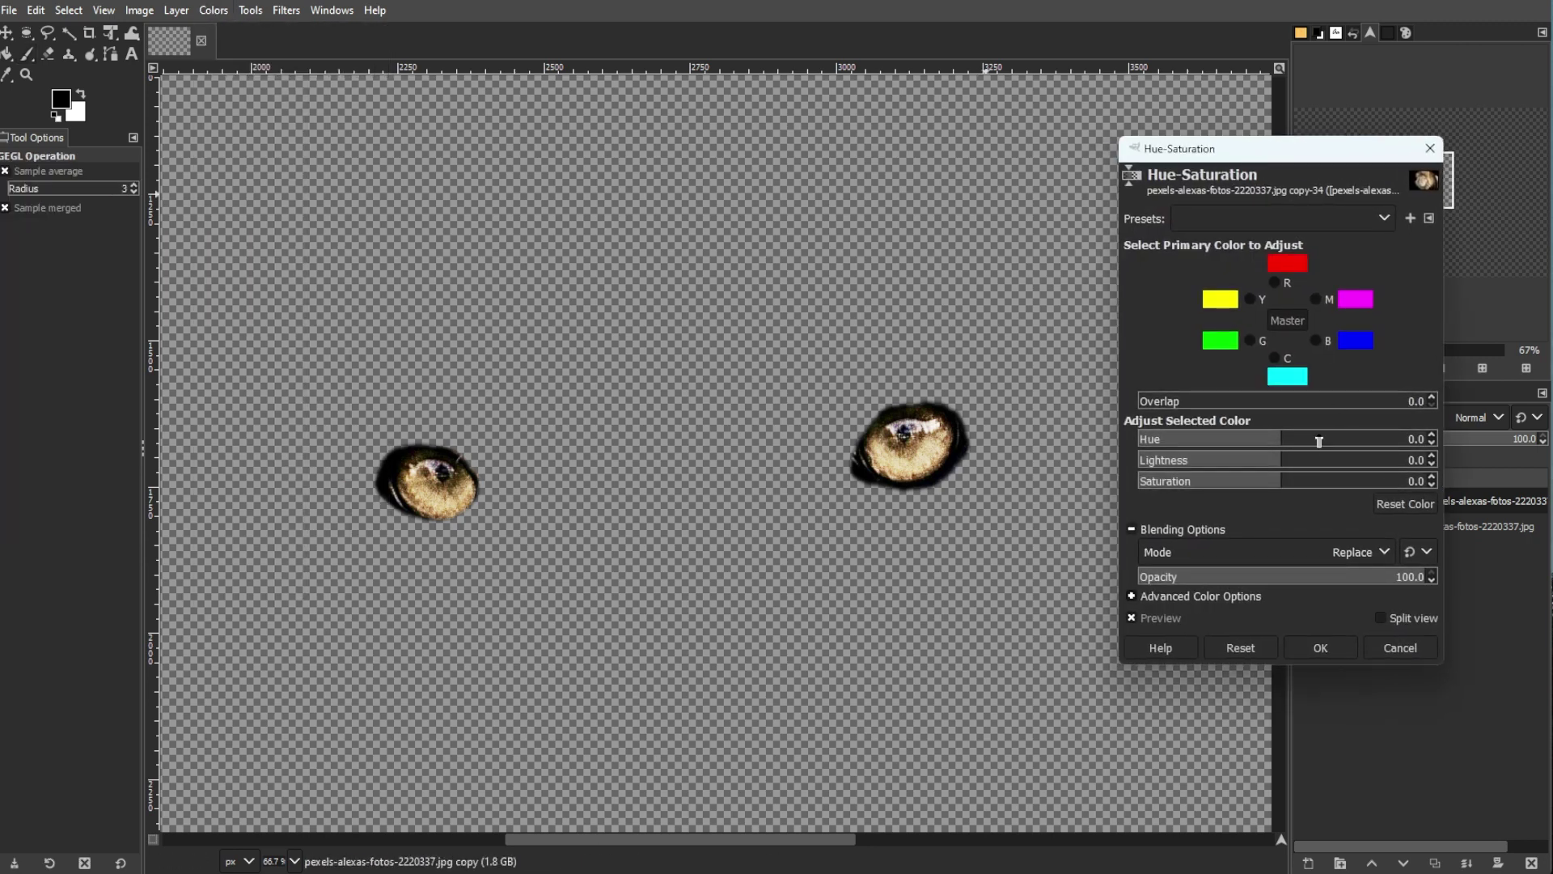
{"action": "left_click_drag", "start_coordinate": [1321, 442], "coordinate": [1339, 444]}
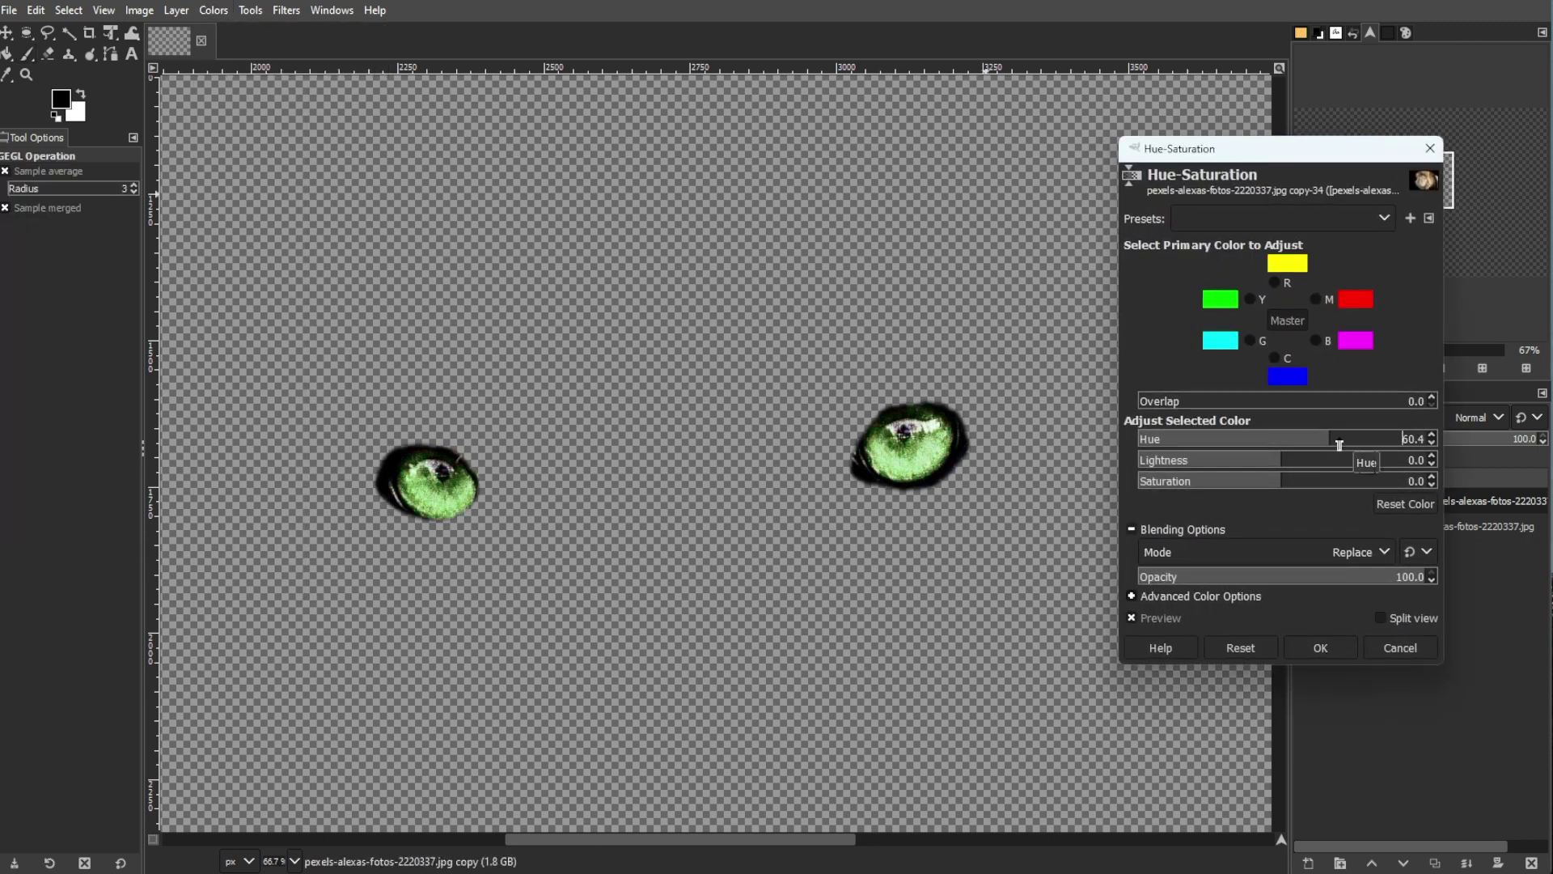
{"action": "left_click", "coordinate": [1243, 463]}
{"action": "left_click", "coordinate": [1290, 465]}
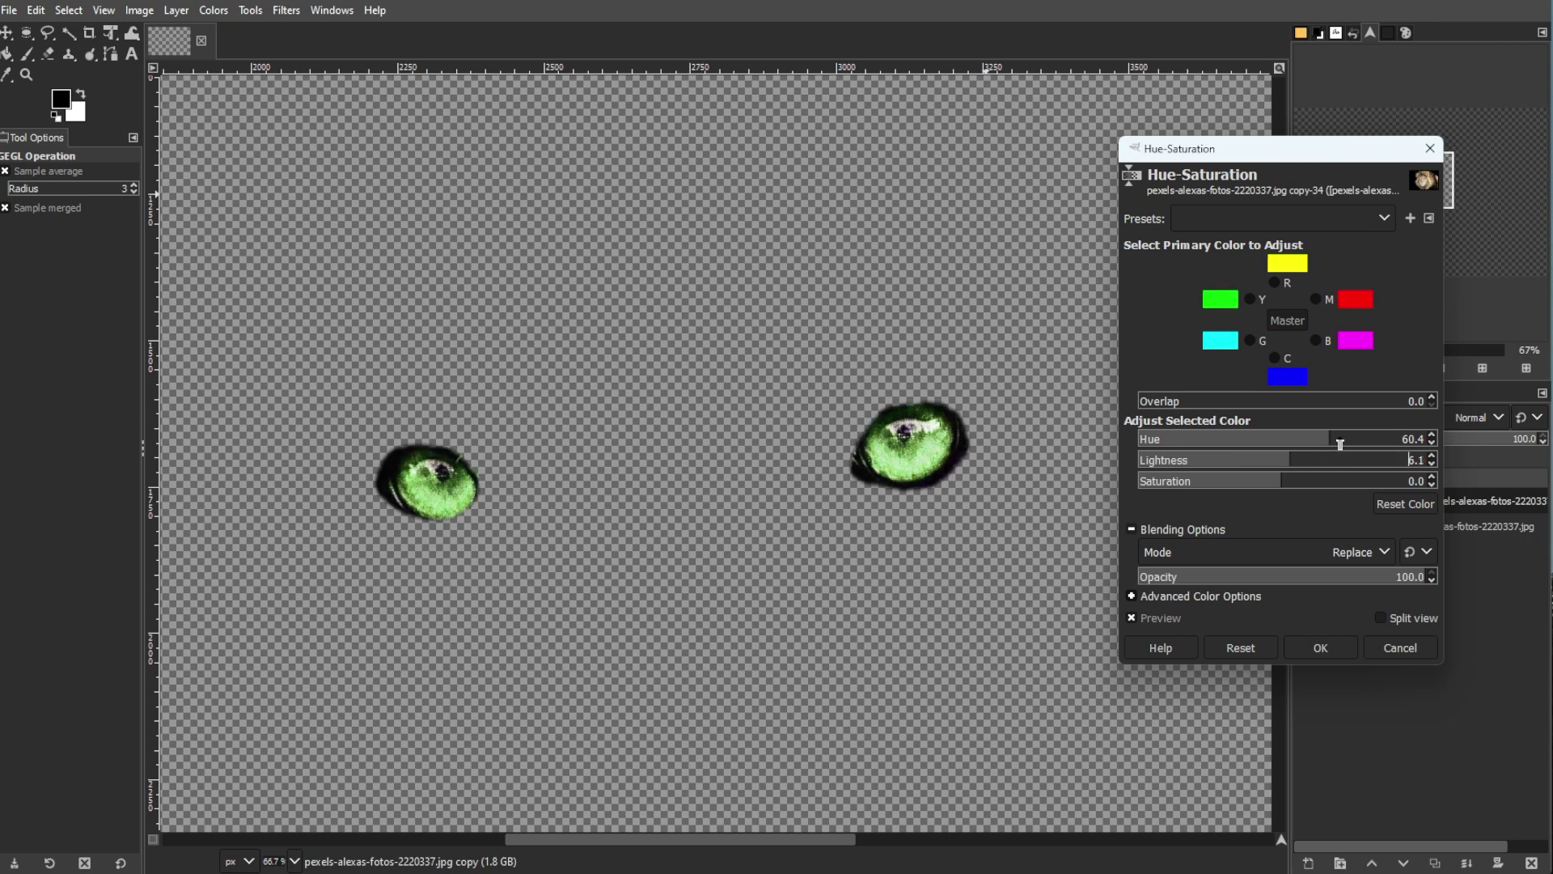
{"action": "left_click_drag", "start_coordinate": [1341, 440], "coordinate": [1408, 442]}
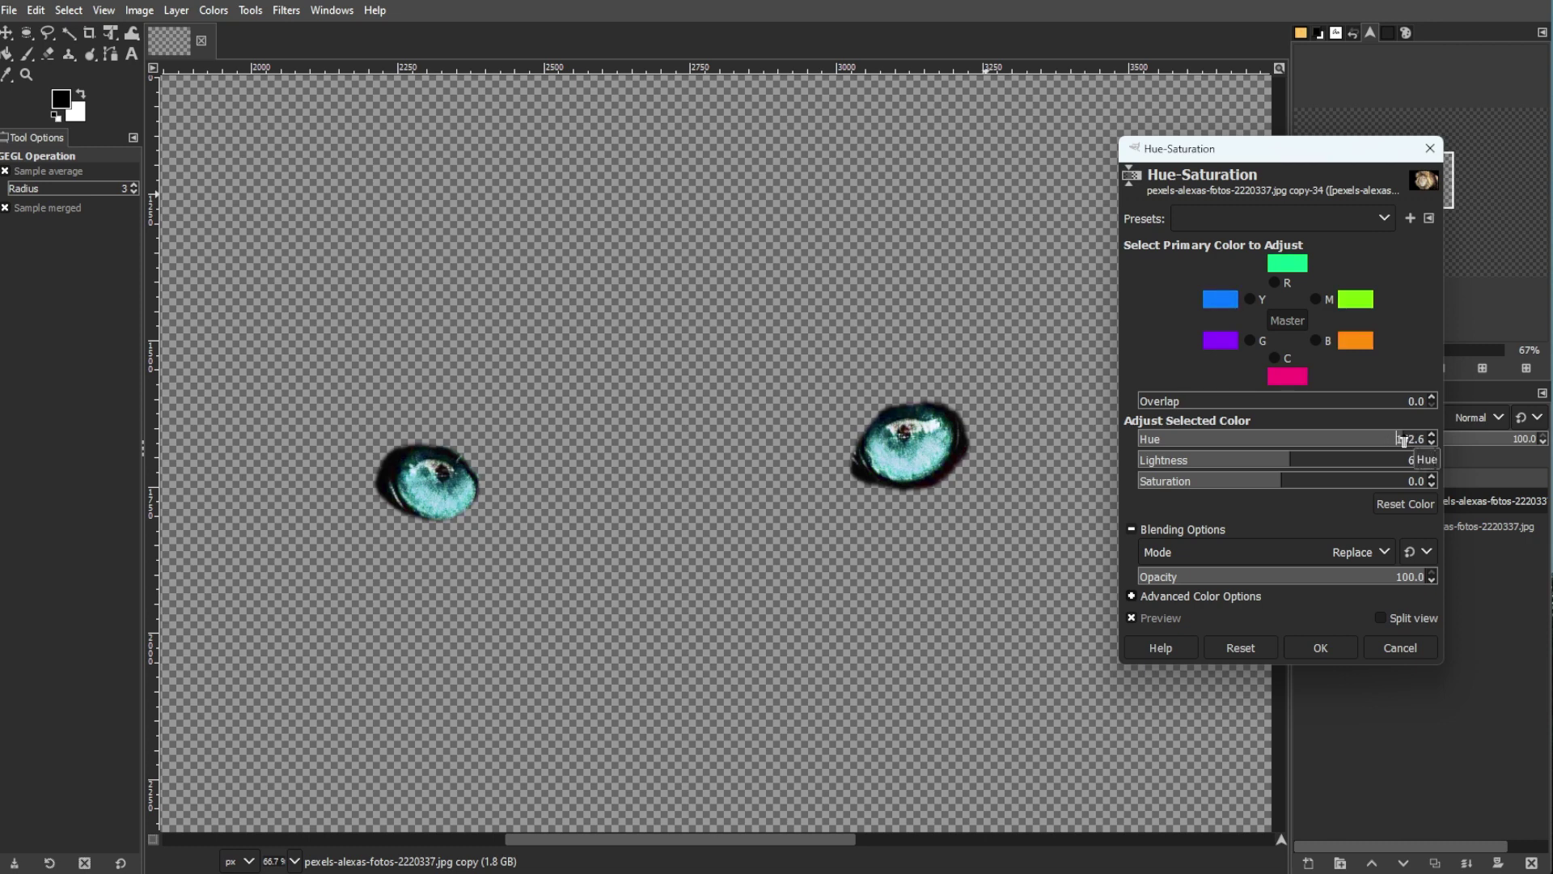
{"action": "left_click", "coordinate": [1317, 649]}
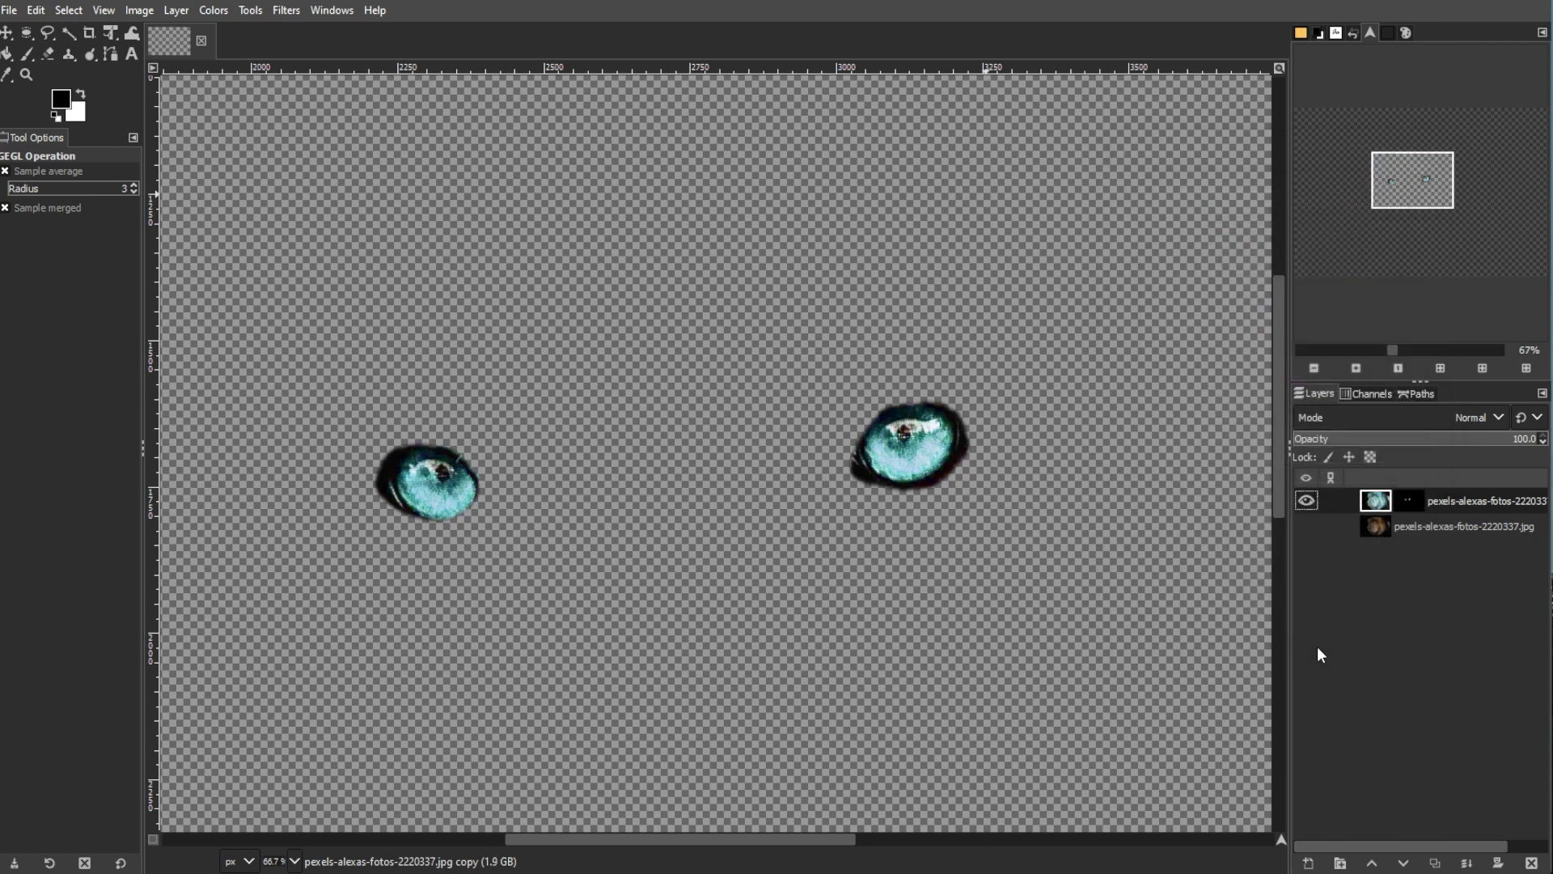
Turn the bottom lion layer's visibility back on to reveal the full portrait
{"action": "left_click", "coordinate": [1307, 527]}
{"action": "scroll", "coordinate": [1116, 528], "scroll_direction": "down", "scroll_amount": 2, "text": "ctrl"}
{"action": "scroll", "coordinate": [1117, 528], "scroll_direction": "down", "scroll_amount": 1, "text": "ctrl"}
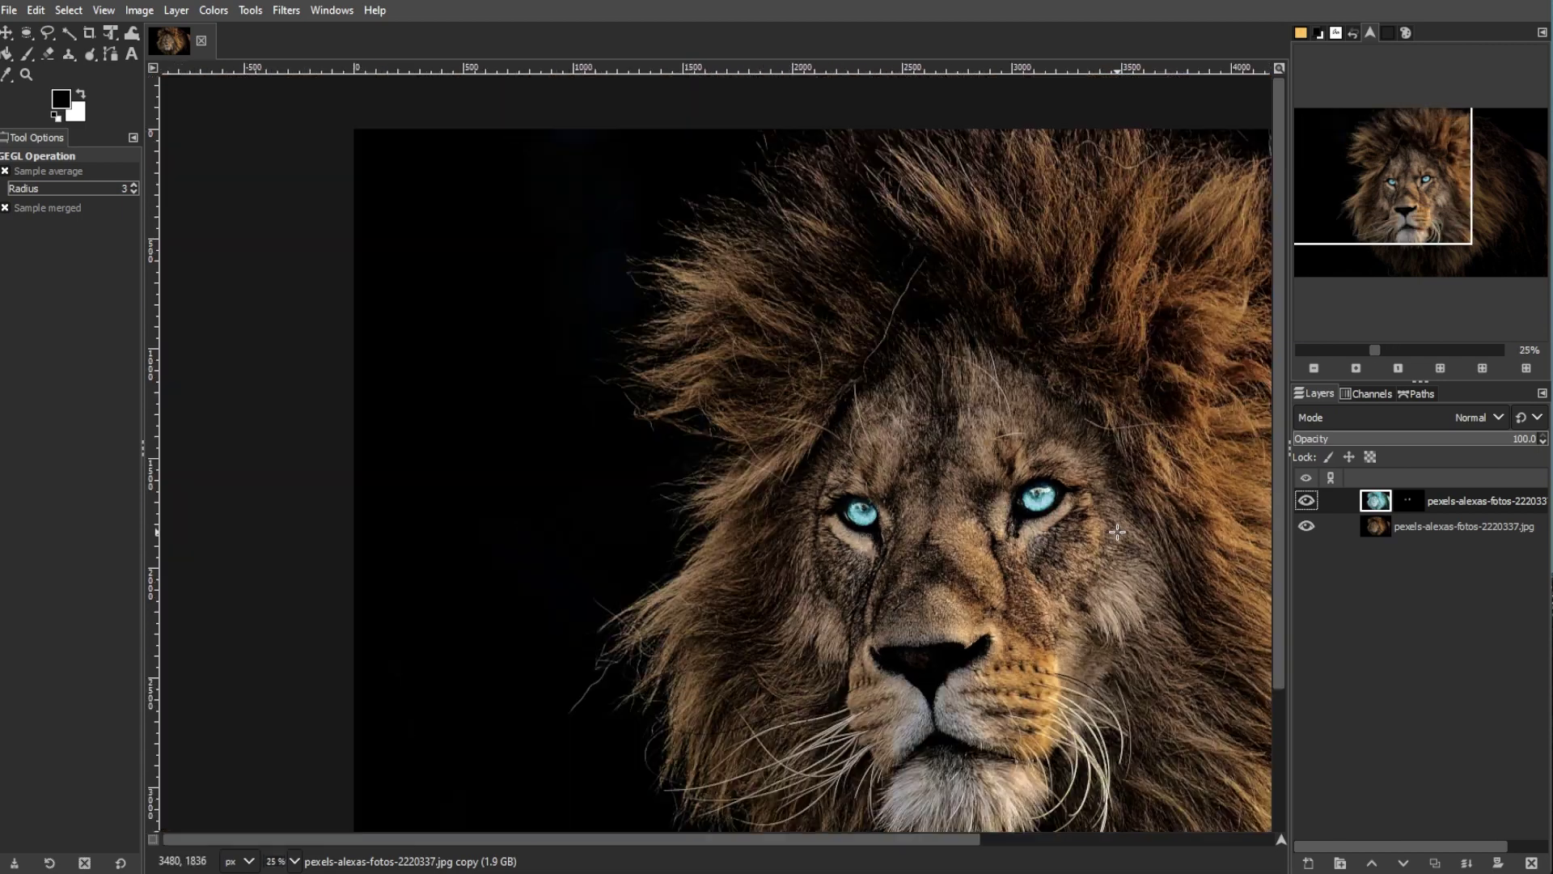
{"action": "scroll", "coordinate": [1117, 527], "scroll_direction": "down", "scroll_amount": 1, "text": "ctrl"}
{"action": "scroll", "coordinate": [951, 841], "scroll_direction": "right", "scroll_amount": 3}
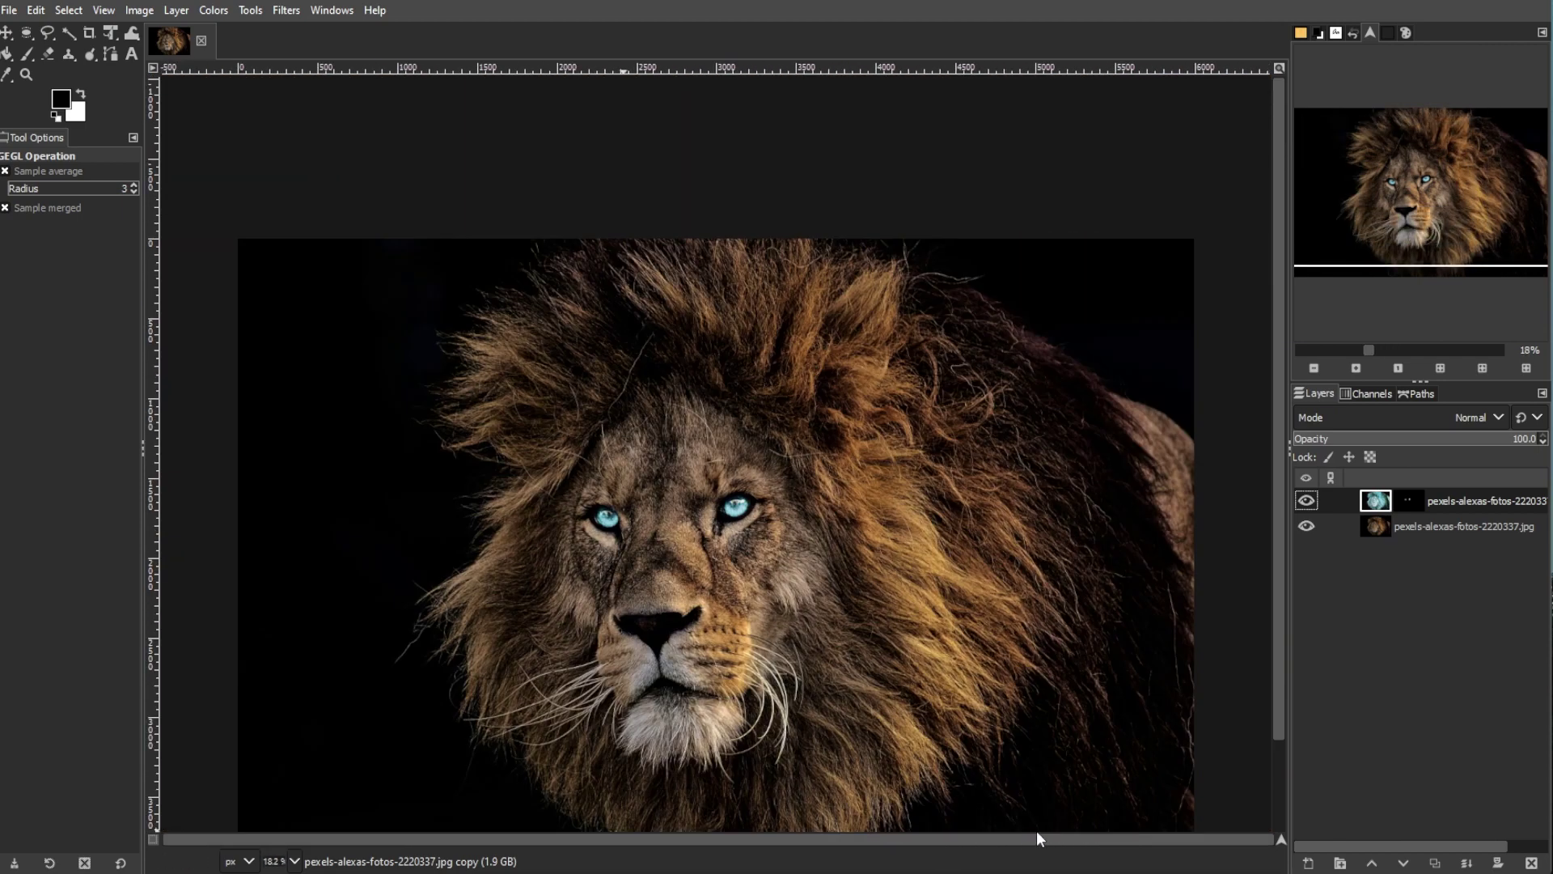
{"action": "scroll", "coordinate": [1056, 575], "scroll_direction": "down", "scroll_amount": 2}
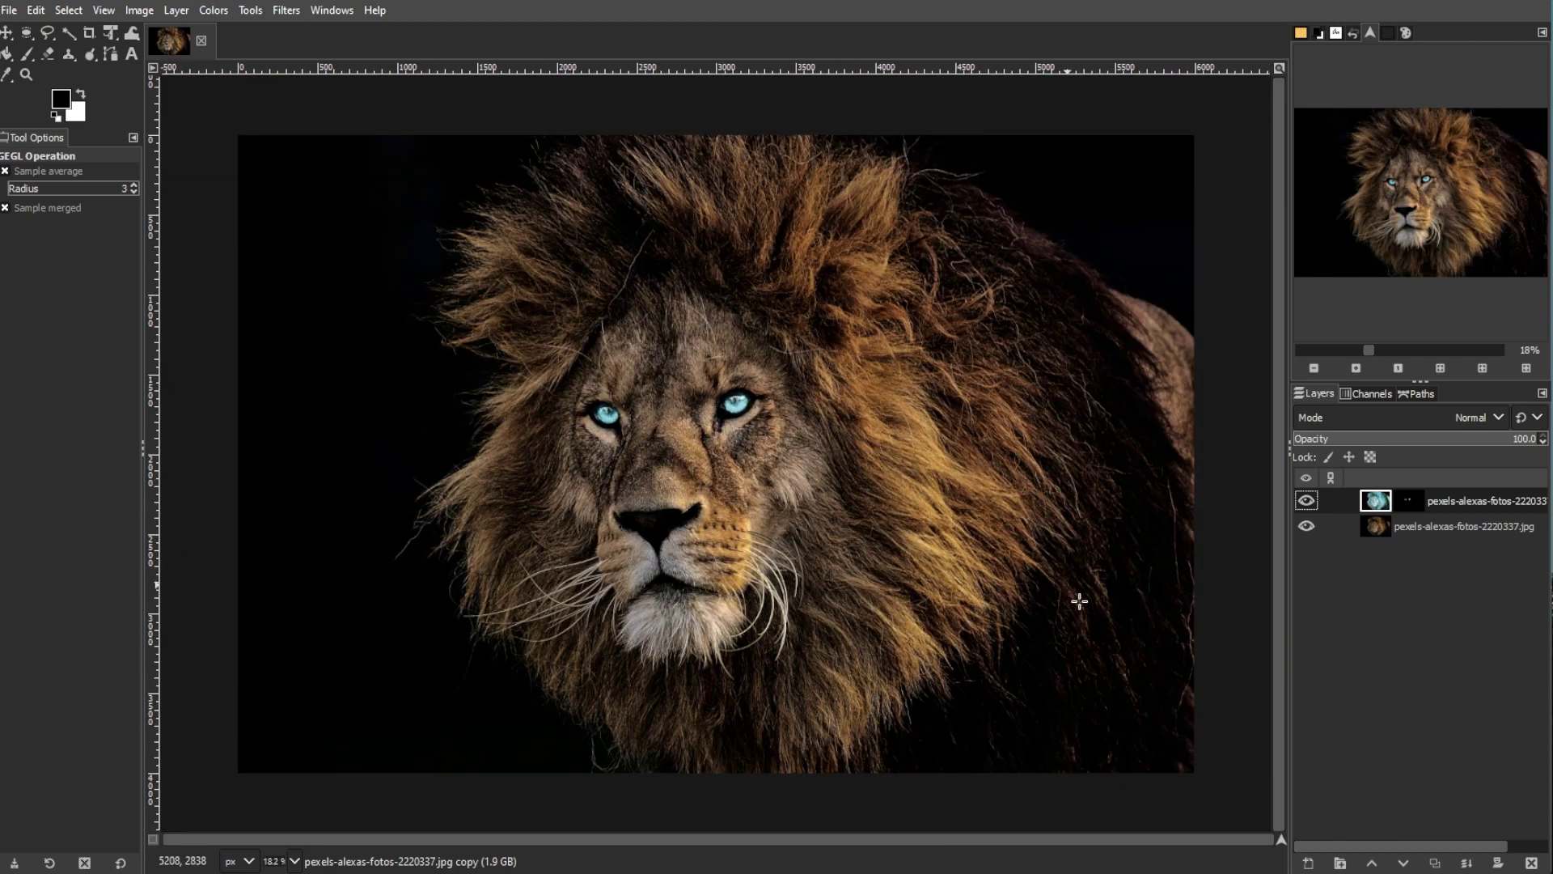